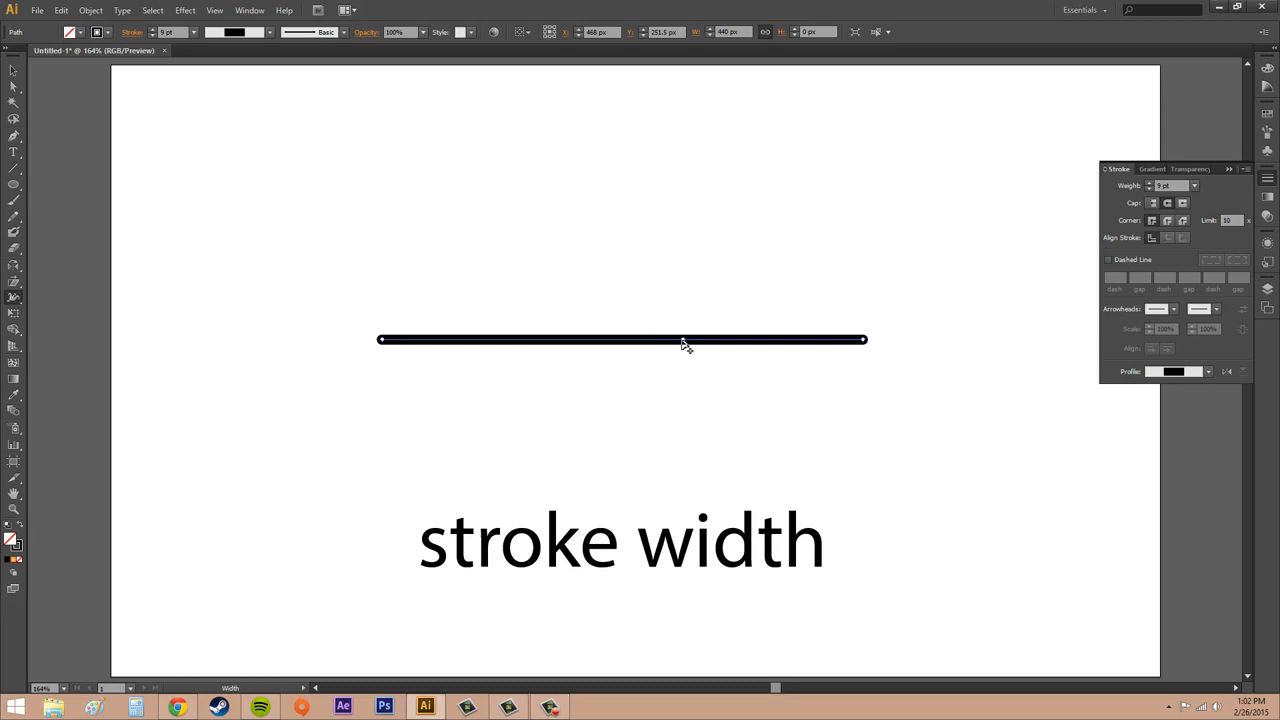
# - Try widening the line's stroke to about 55 pt at a point right of its middle, and undo the change
pyautogui.moveTo(682, 341); pyautogui.dragTo(682, 310)
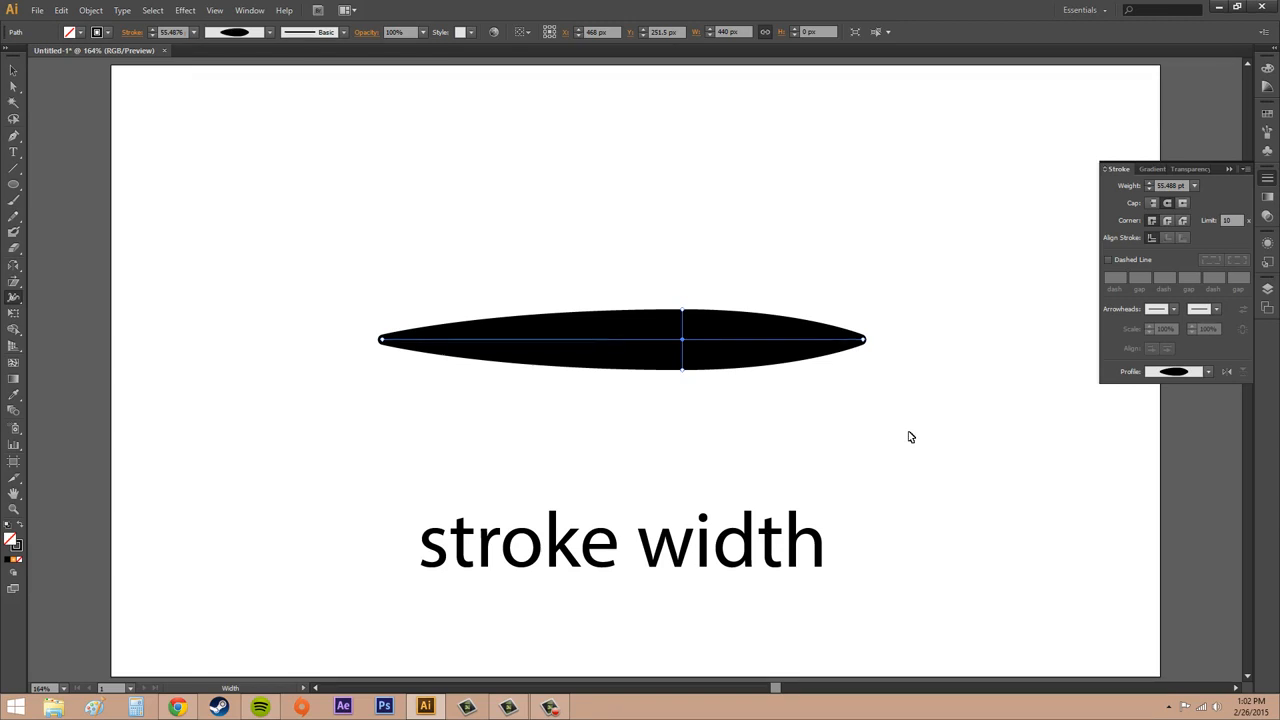
pyautogui.hotkey('ctrl', 'z')
pyautogui.hotkey('ctrl', 'z')
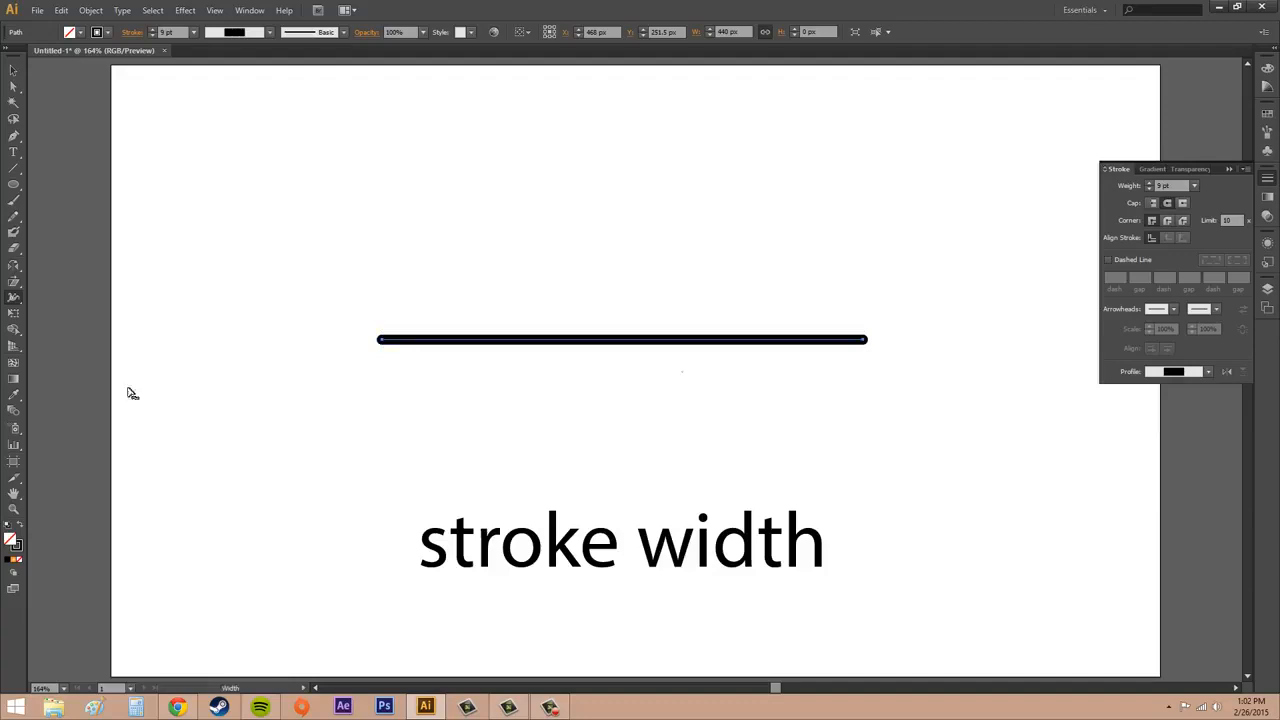
# - Draw a horizontal line about 440 px long above the existing line and set its stroke weight to 10 pt
pyautogui.click(14, 170)
pyautogui.moveTo(378, 235)
pyautogui.mouseDown()
pyautogui.moveTo(878, 233)
pyautogui.moveTo(859, 235)
pyautogui.mouseUp()
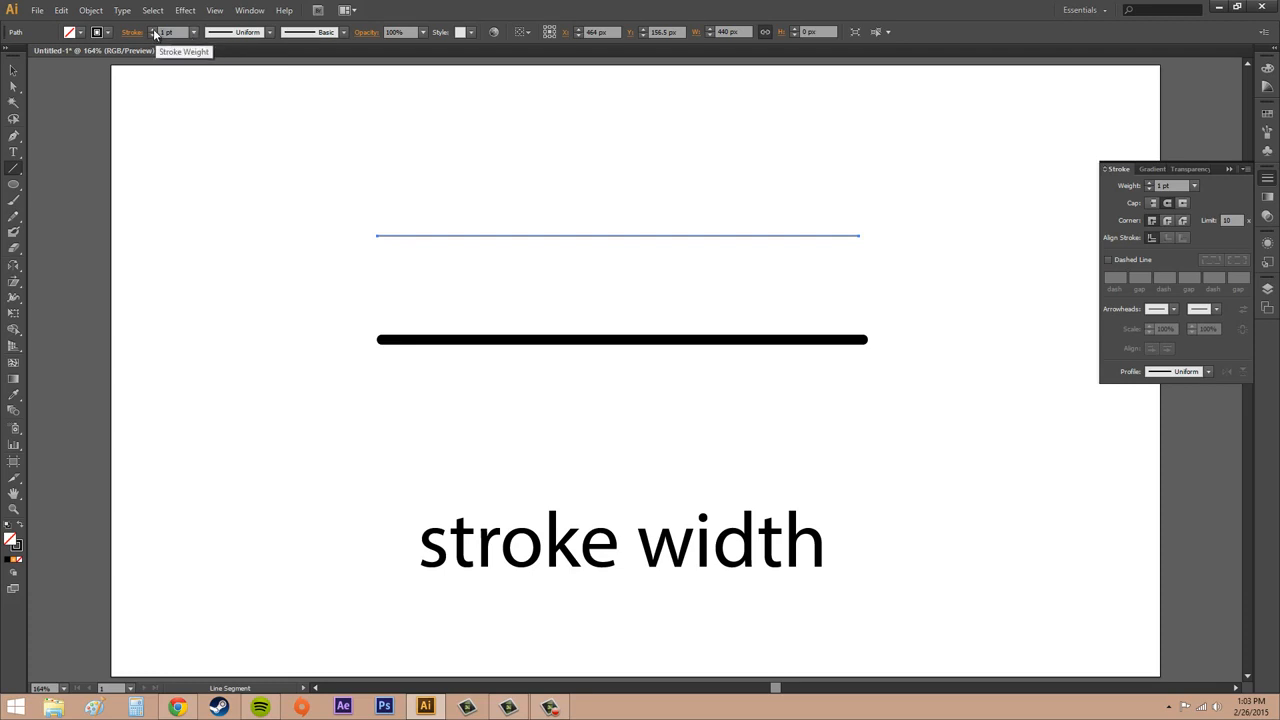
pyautogui.click(153, 29)
pyautogui.click(153, 29)
pyautogui.click(153, 29)
pyautogui.click(153, 29)
pyautogui.click(153, 29)
pyautogui.click(153, 29)
pyautogui.click(153, 29)
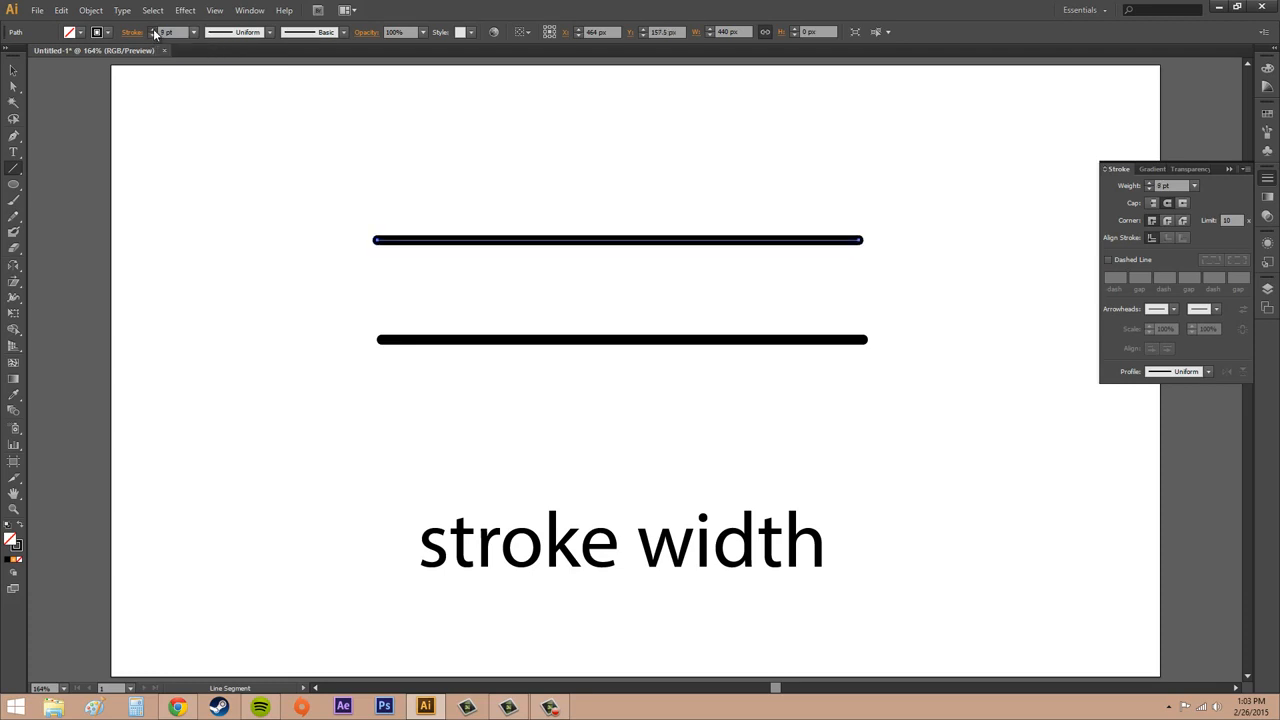
pyautogui.click(153, 29)
pyautogui.click(153, 29)
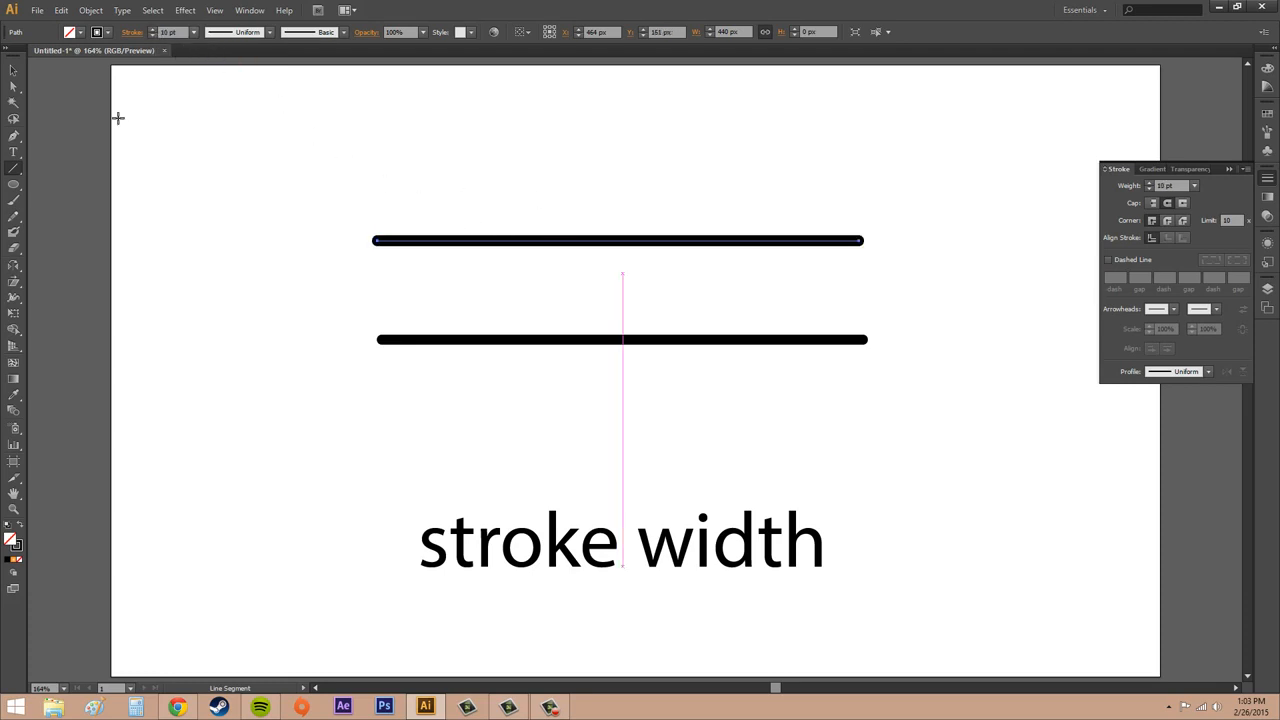
# - Delete the upper of the two horizontal lines
pyautogui.click(13, 70)
pyautogui.click(516, 245)
pyautogui.press('Delete')
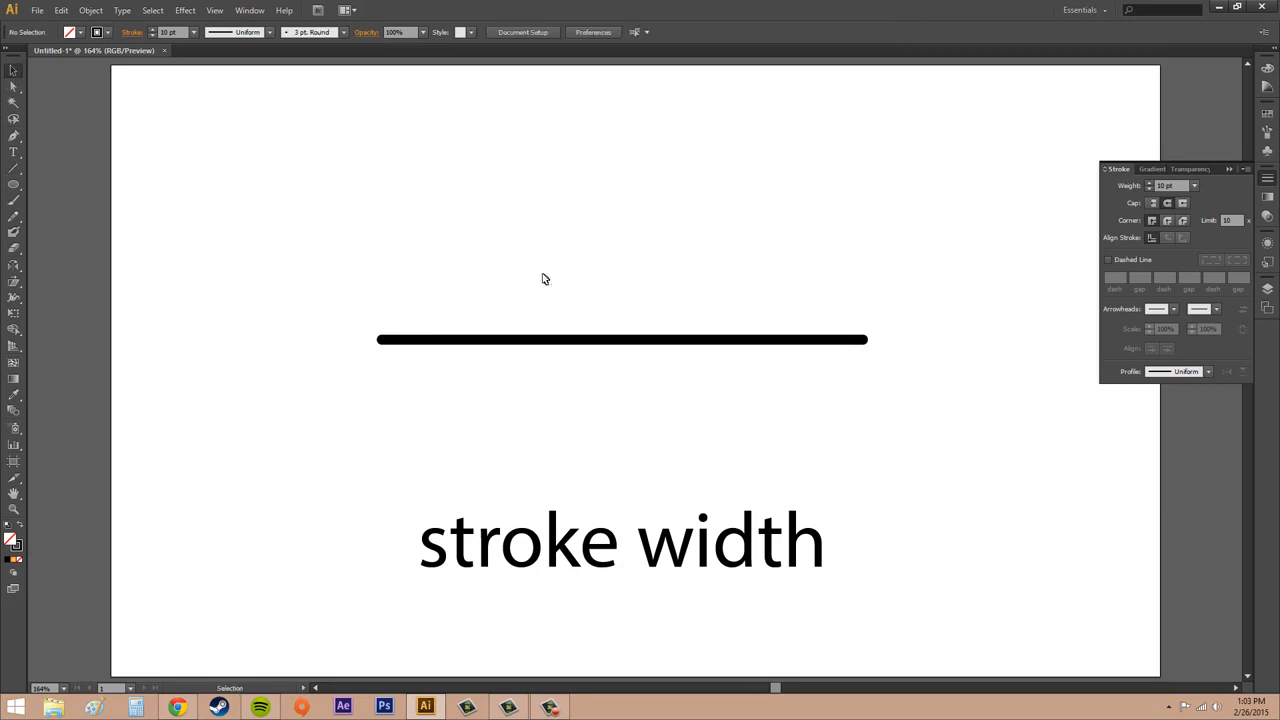
# - Widen the line's stroke with the Width Tool and adjust the width point to about 47 pt, slightly left of the middle
pyautogui.click(626, 343)
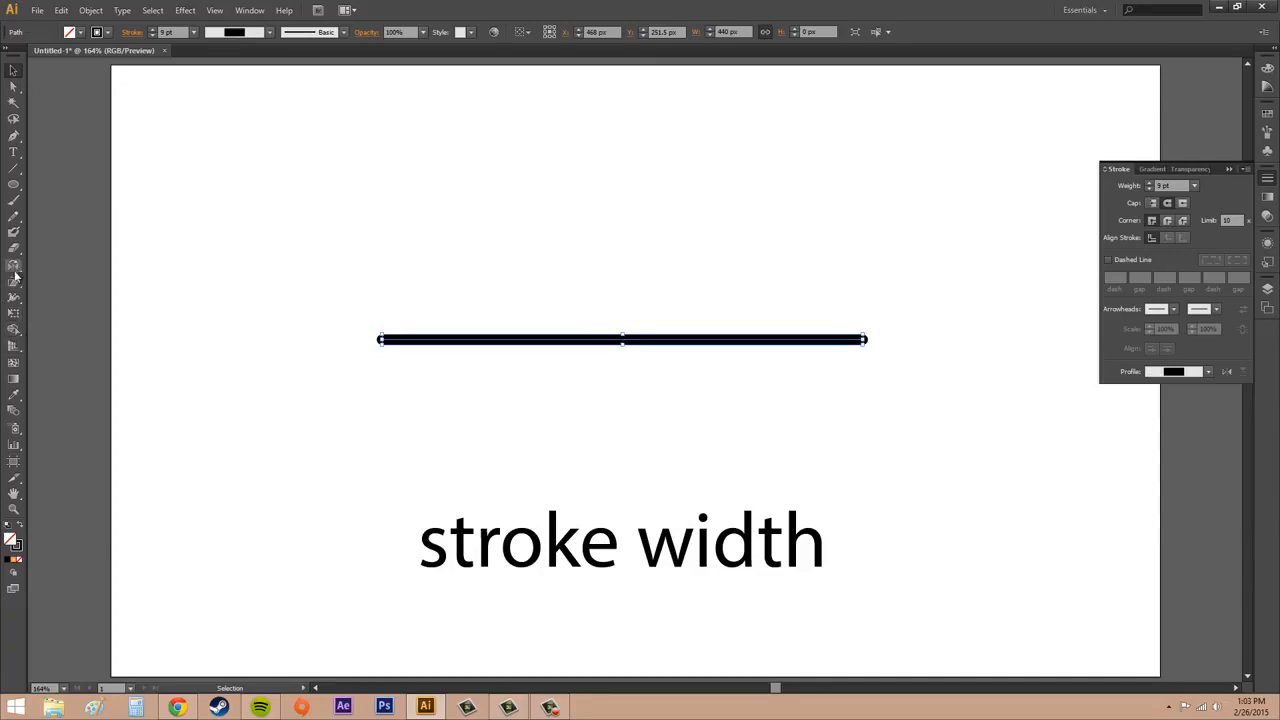
pyautogui.click(15, 299)
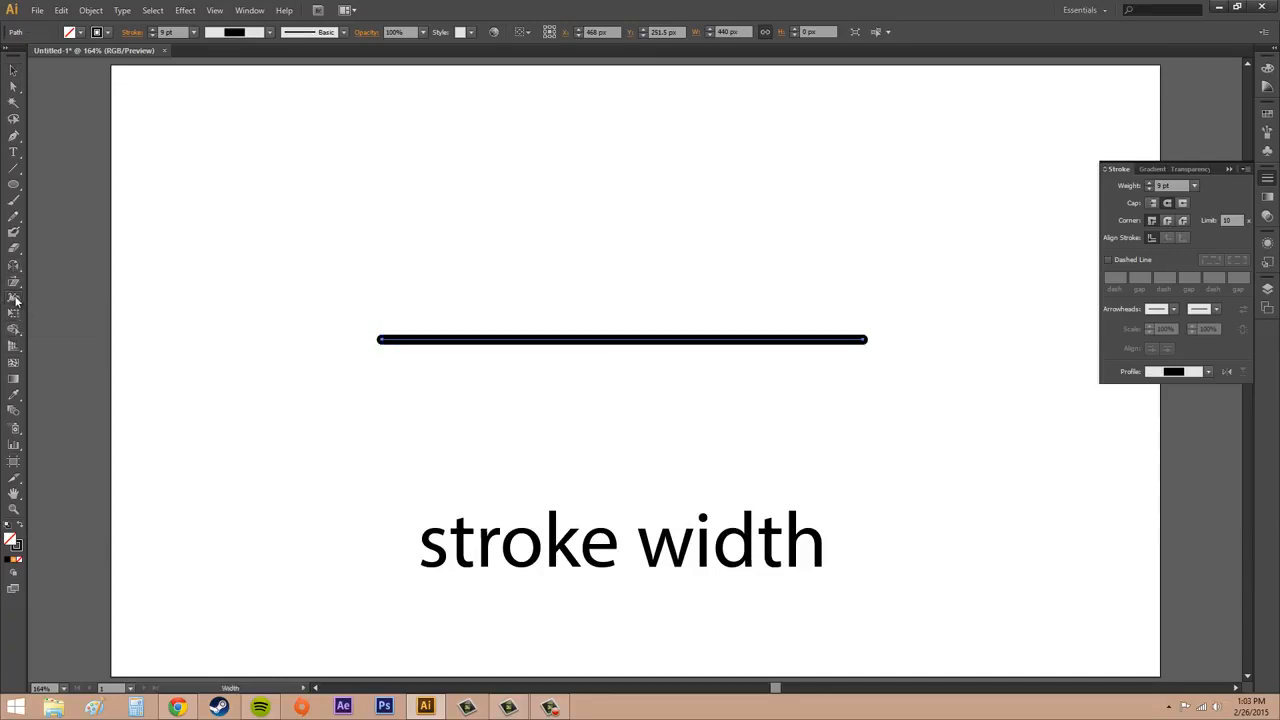
pyautogui.click(15, 299)
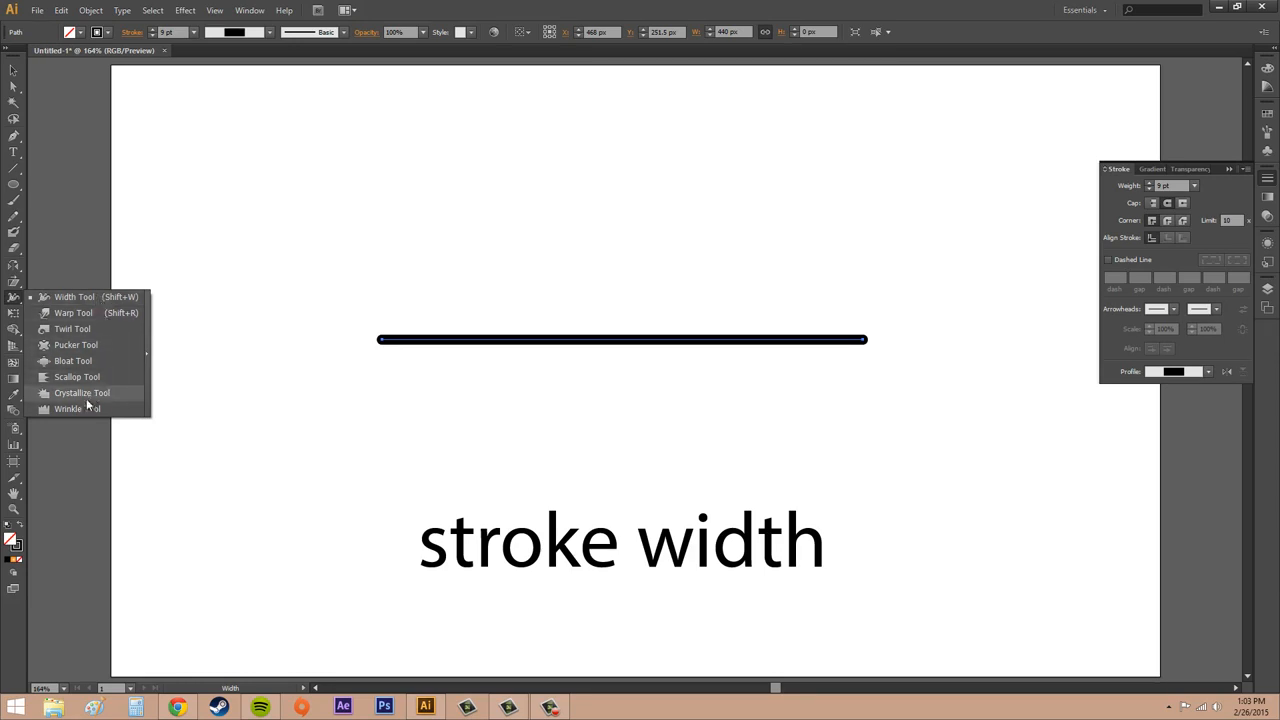
pyautogui.click(100, 300)
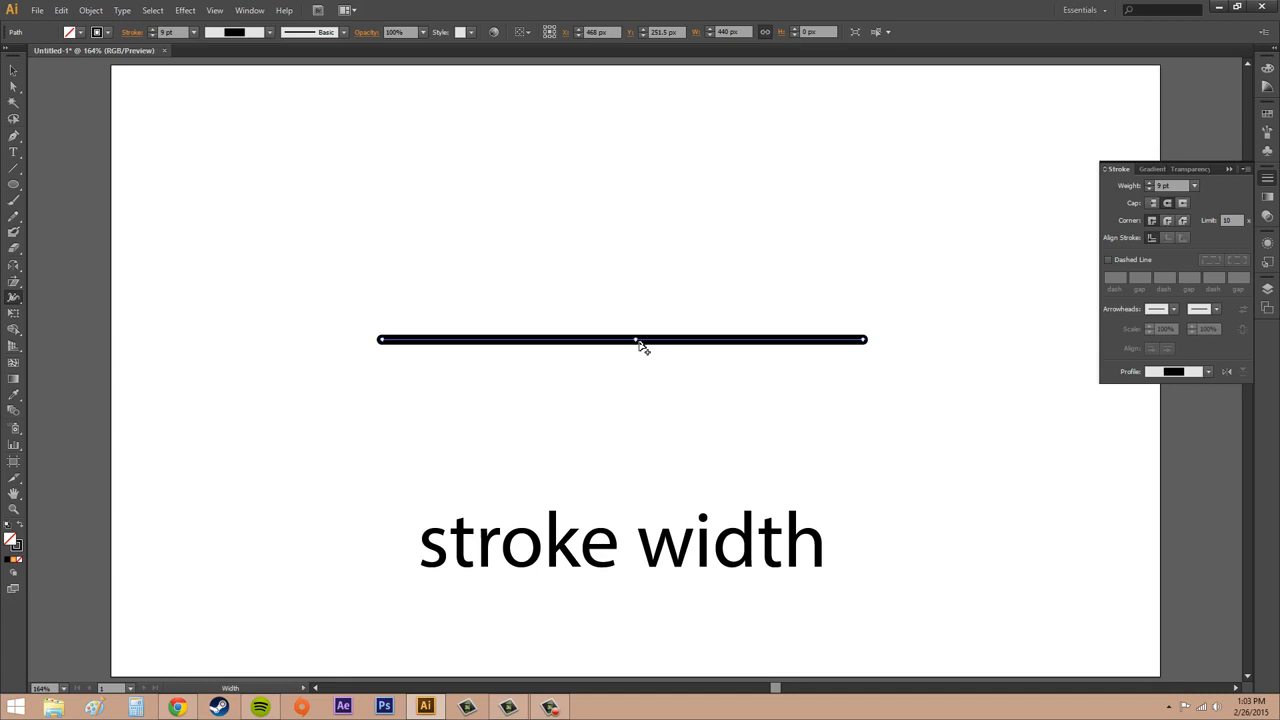
pyautogui.moveTo(644, 342)
pyautogui.mouseDown()
pyautogui.moveTo(624, 388)
pyautogui.moveTo(645, 303)
pyautogui.moveTo(645, 378)
pyautogui.mouseUp()
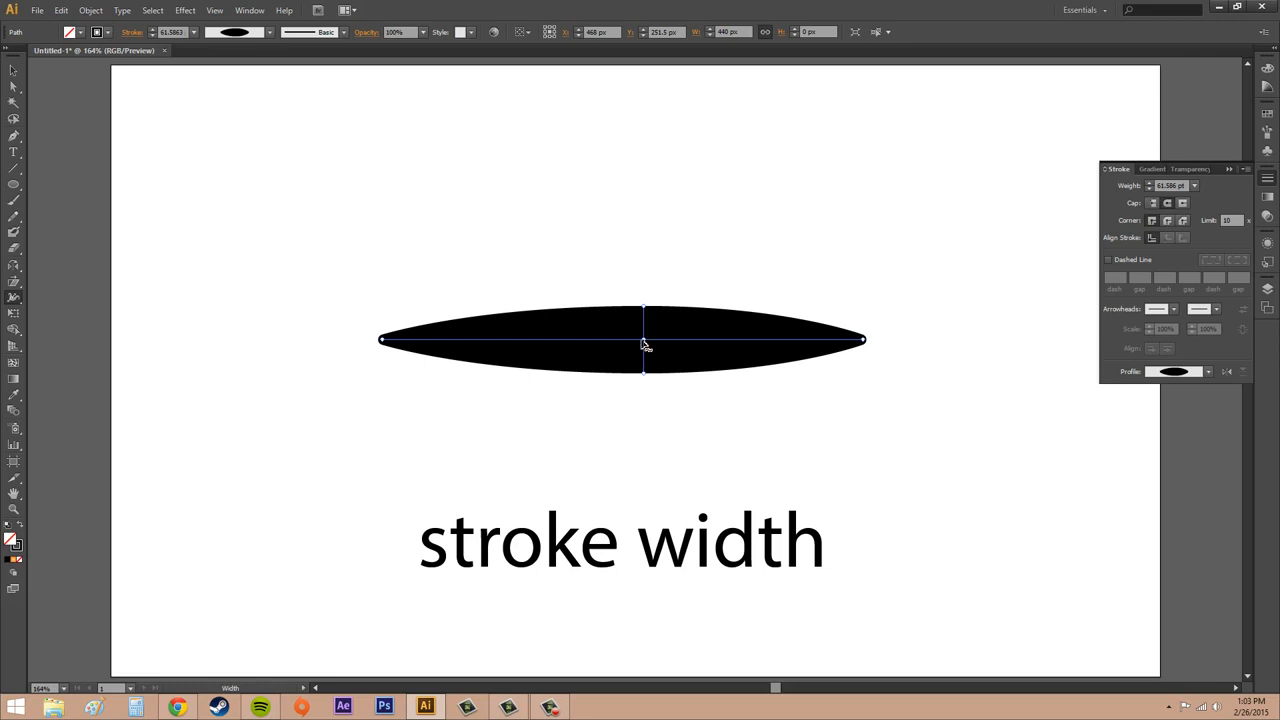
pyautogui.moveTo(645, 345); pyautogui.dragTo(434, 340)
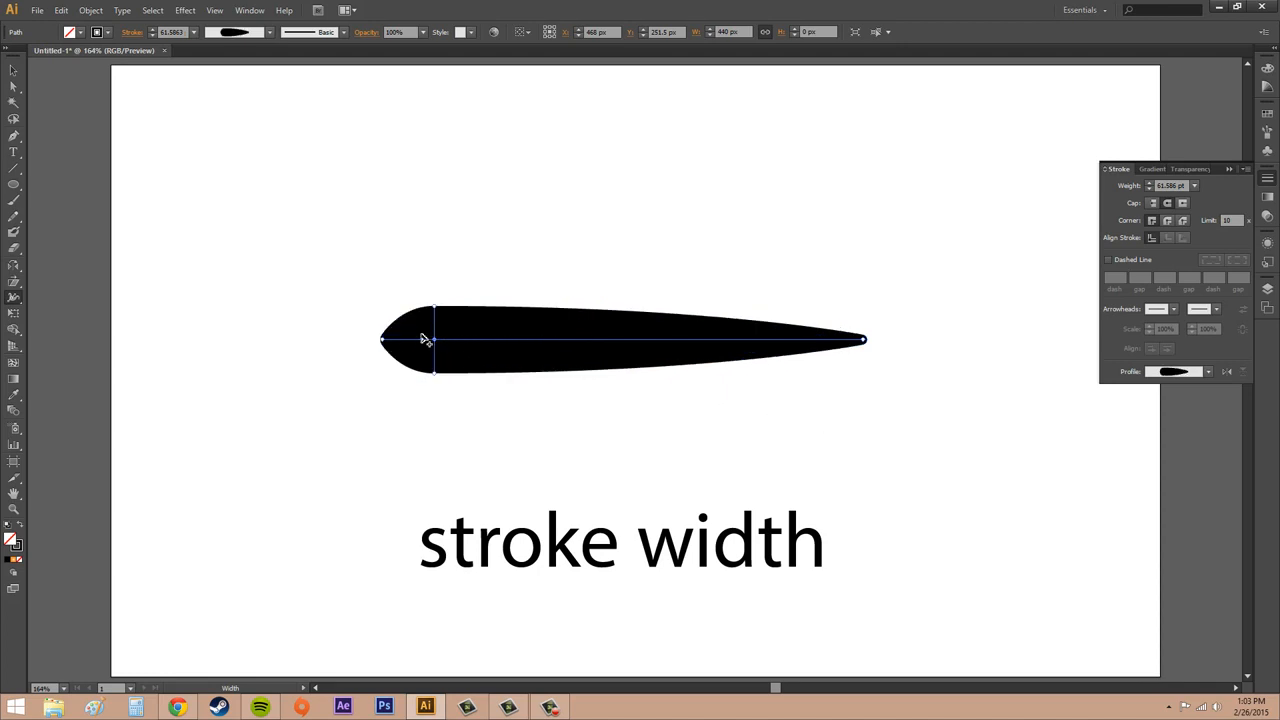
pyautogui.moveTo(446, 344)
pyautogui.mouseDown()
pyautogui.moveTo(581, 341)
pyautogui.moveTo(582, 257)
pyautogui.moveTo(569, 354)
pyautogui.moveTo(589, 320)
pyautogui.mouseUp()
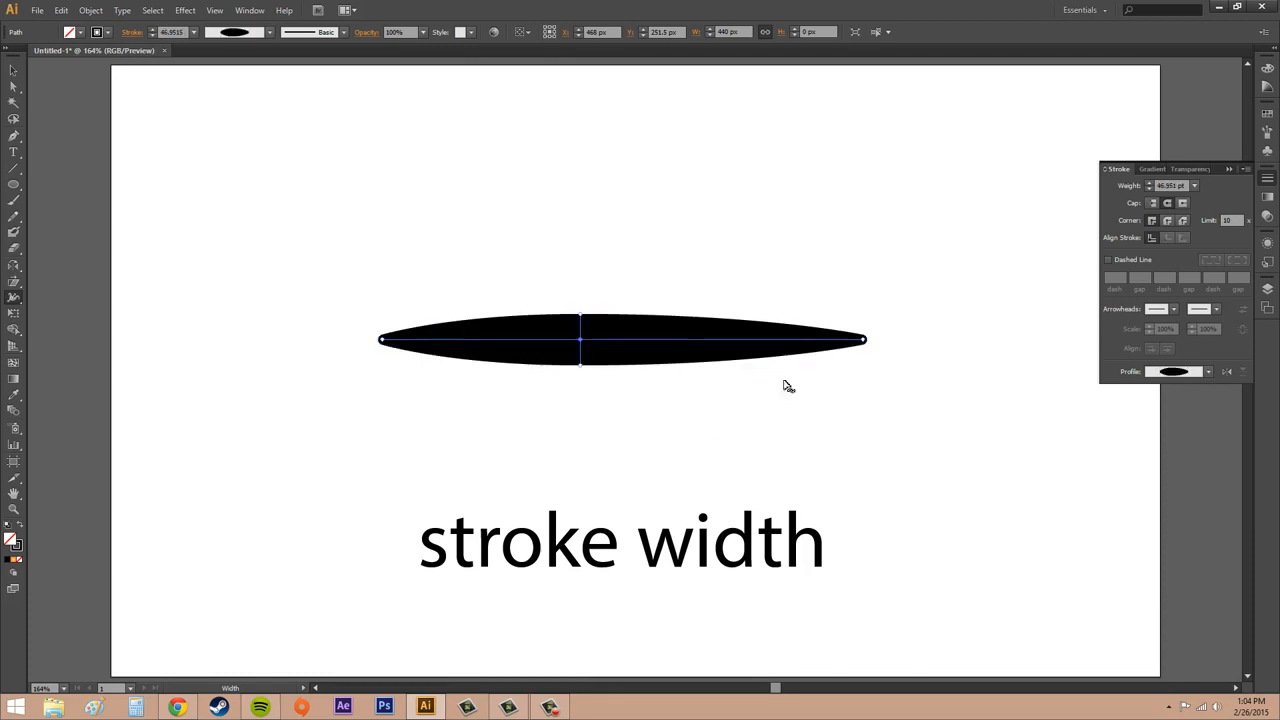
# - Edit the width point numerically, setting Side 1 and Side 2 to 35 px each
pyautogui.doubleClick(583, 345)
pyautogui.moveTo(660, 272); pyautogui.dragTo(907, 394)
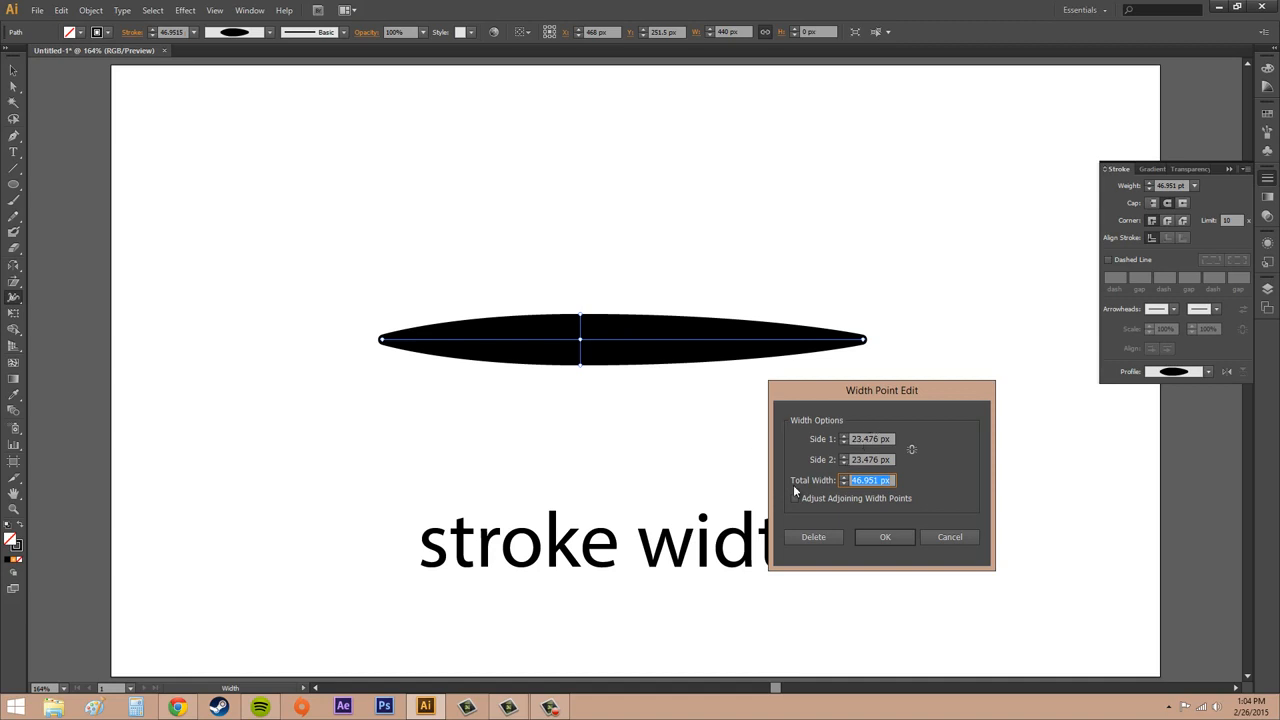
pyautogui.click(846, 437)
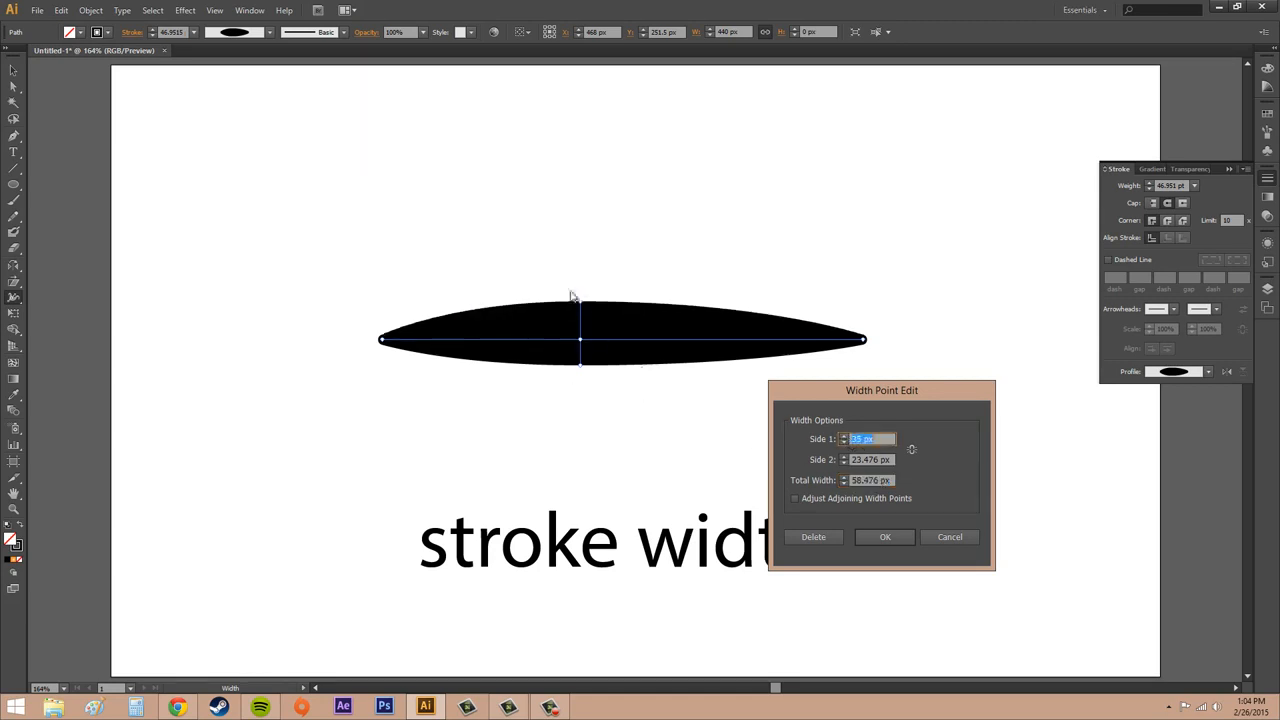
pyautogui.click(846, 456)
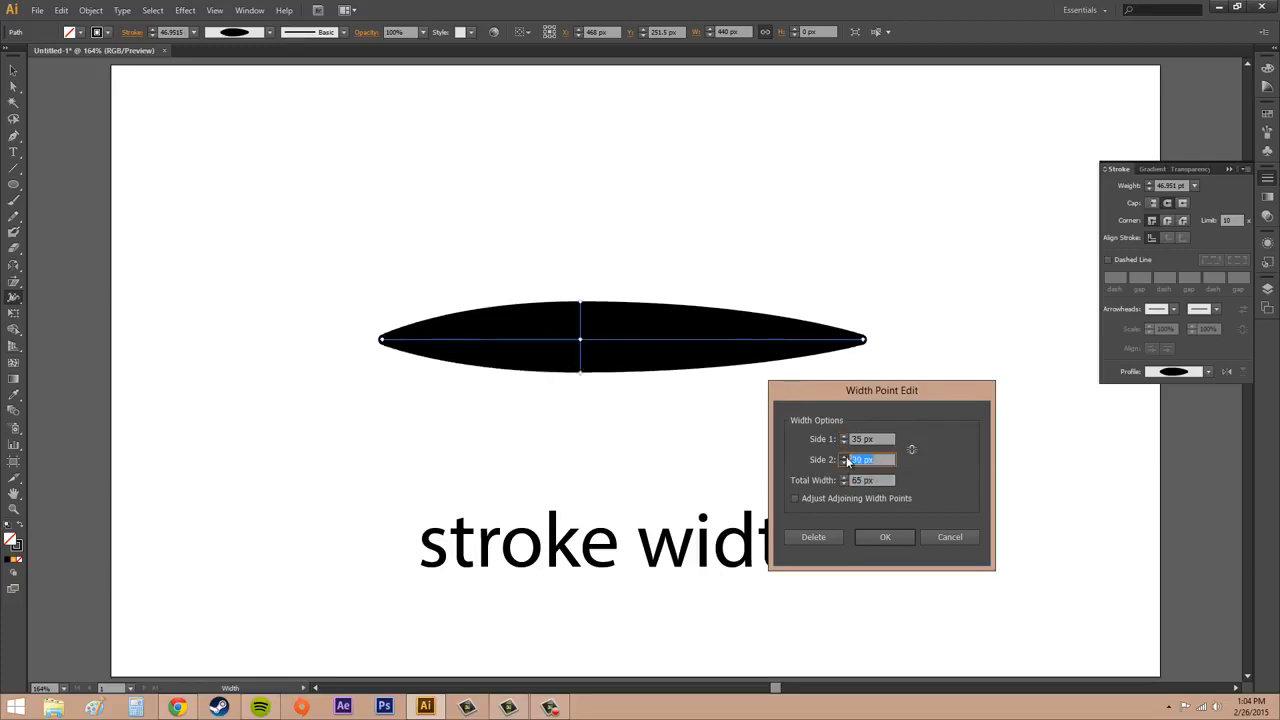
pyautogui.click(846, 456)
pyautogui.click(846, 456)
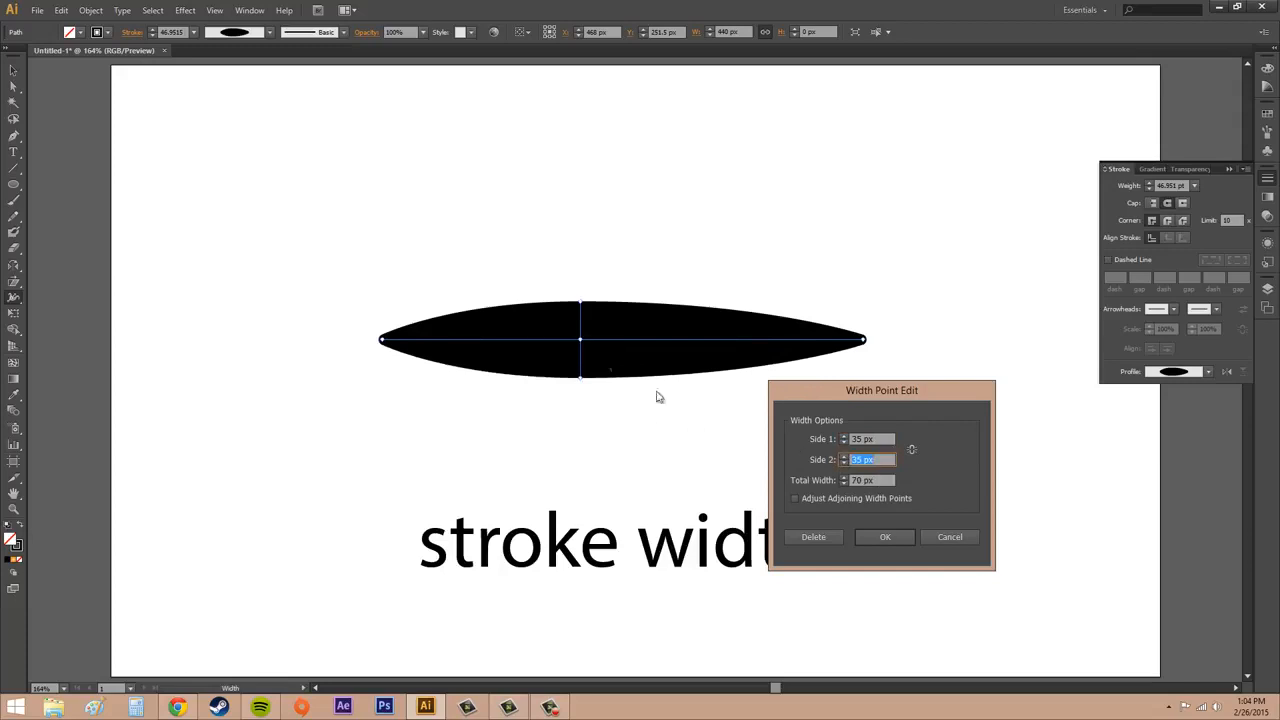
# - Link both sides proportionally, set the total width to 84 px, enable Adjust Adjoining Width Points, and apply the width point edit
pyautogui.click(911, 451)
pyautogui.click(844, 436)
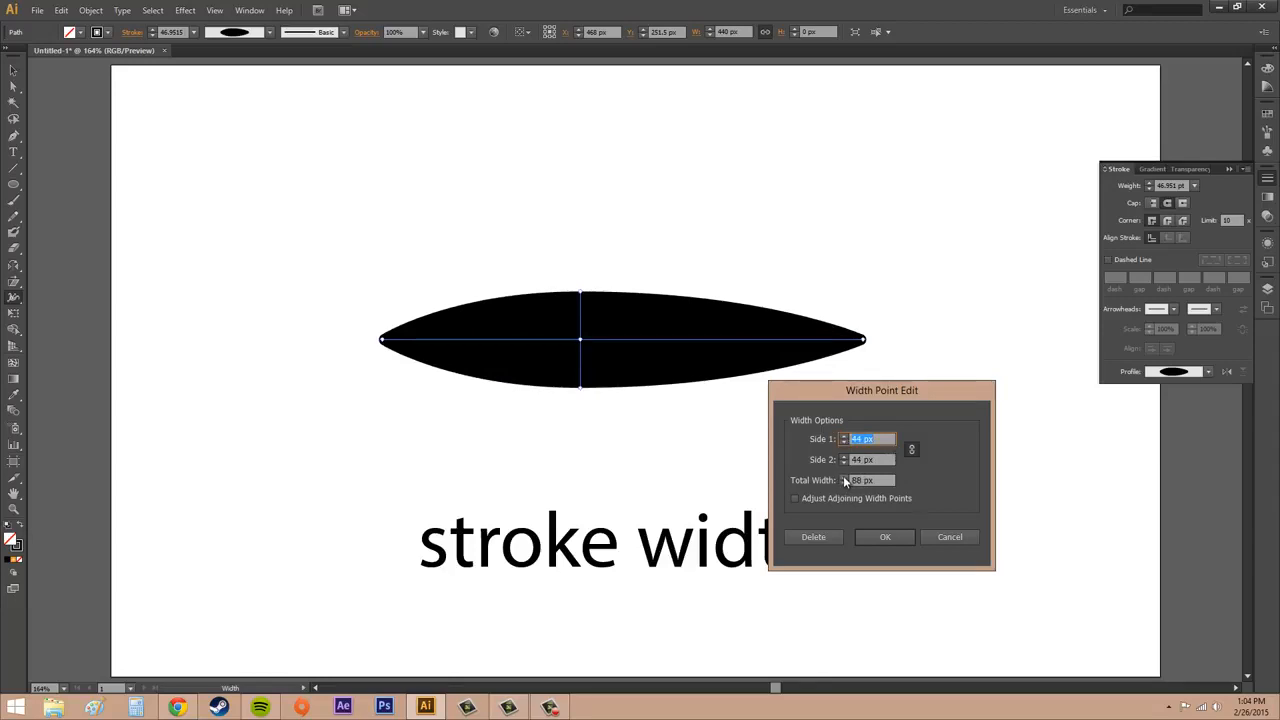
pyautogui.click(843, 477)
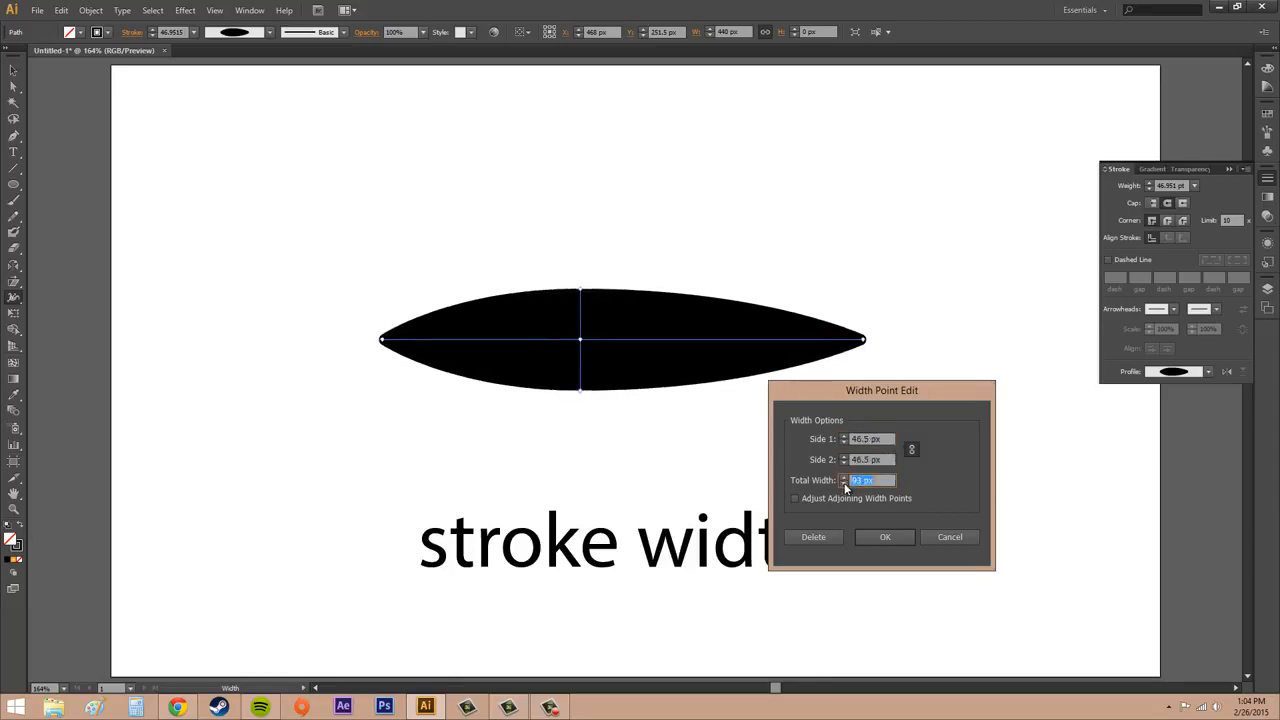
pyautogui.click(844, 483)
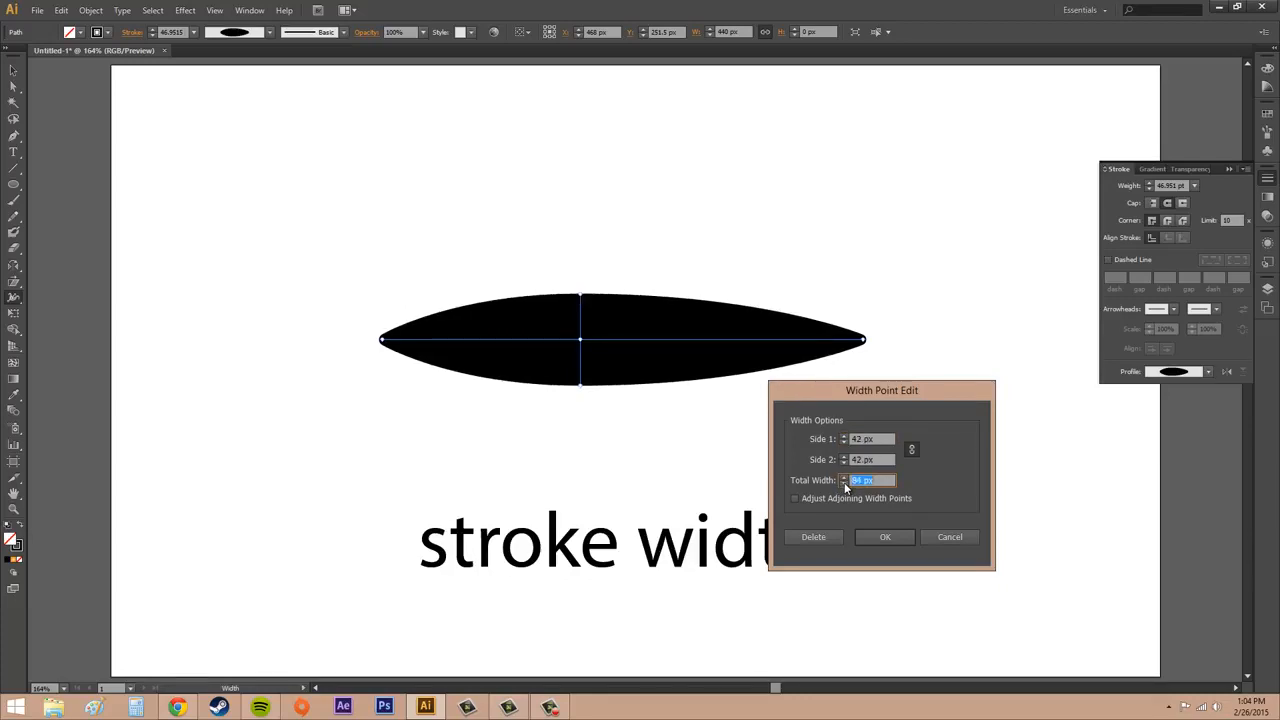
pyautogui.click(795, 499)
pyautogui.click(945, 539)
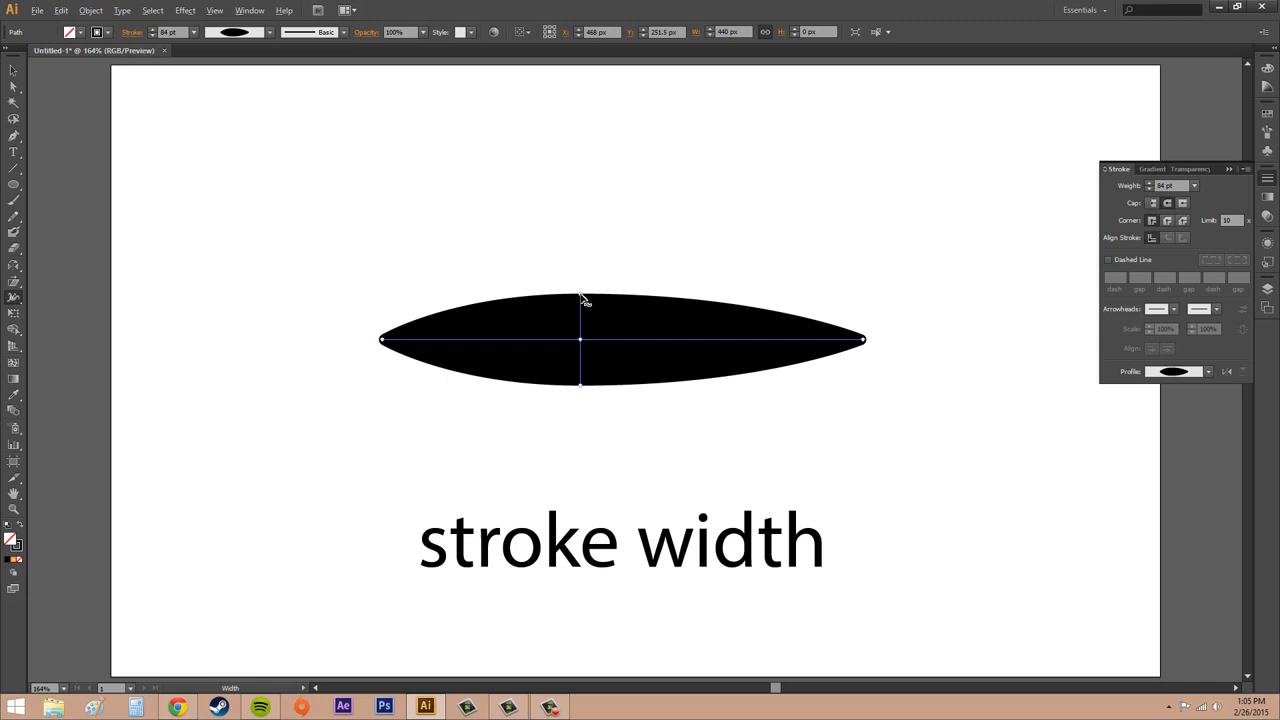
# - Narrow only the upper side of the width point, and add a point about 91 pt wide near the middle and a narrower one toward the right end
pyautogui.moveTo(583, 299)
pyautogui.mouseDown()
pyautogui.moveTo(586, 320)
pyautogui.moveTo(592, 287)
pyautogui.moveTo(591, 323)
pyautogui.moveTo(597, 291)
pyautogui.moveTo(587, 344)
pyautogui.moveTo(619, 345)
pyautogui.mouseUp()
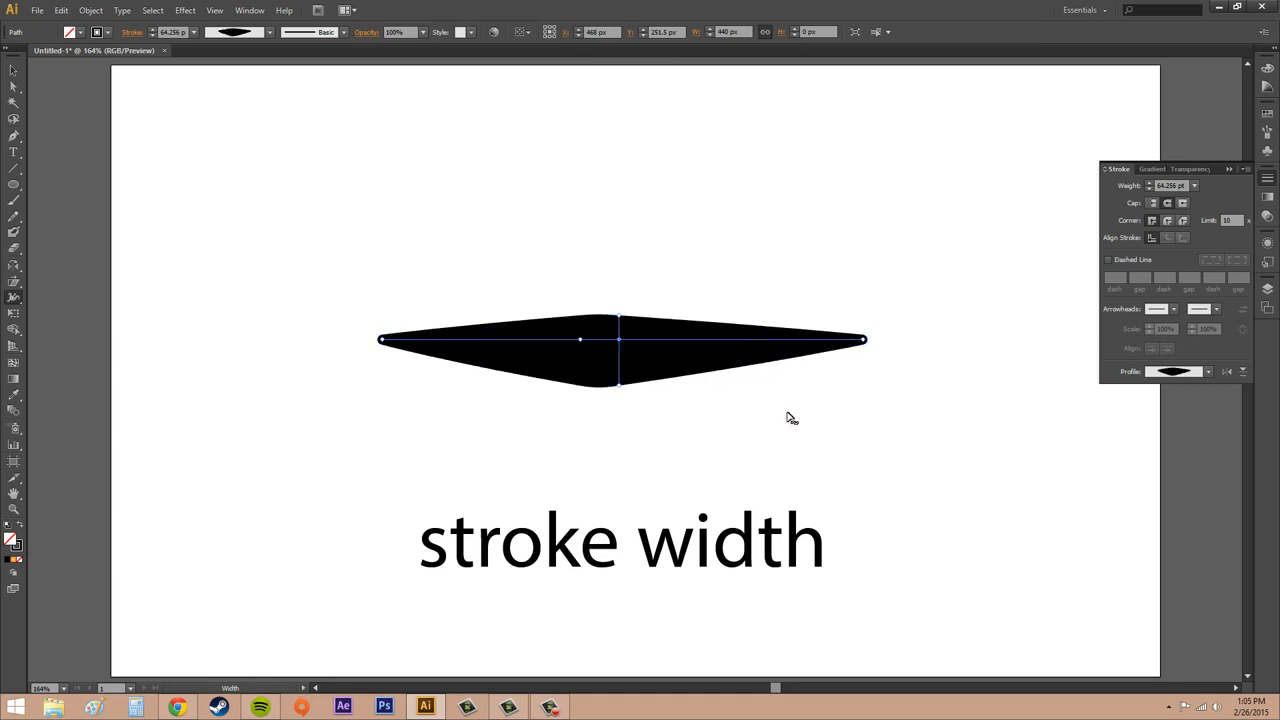
pyautogui.hotkey('ctrl', 'z')
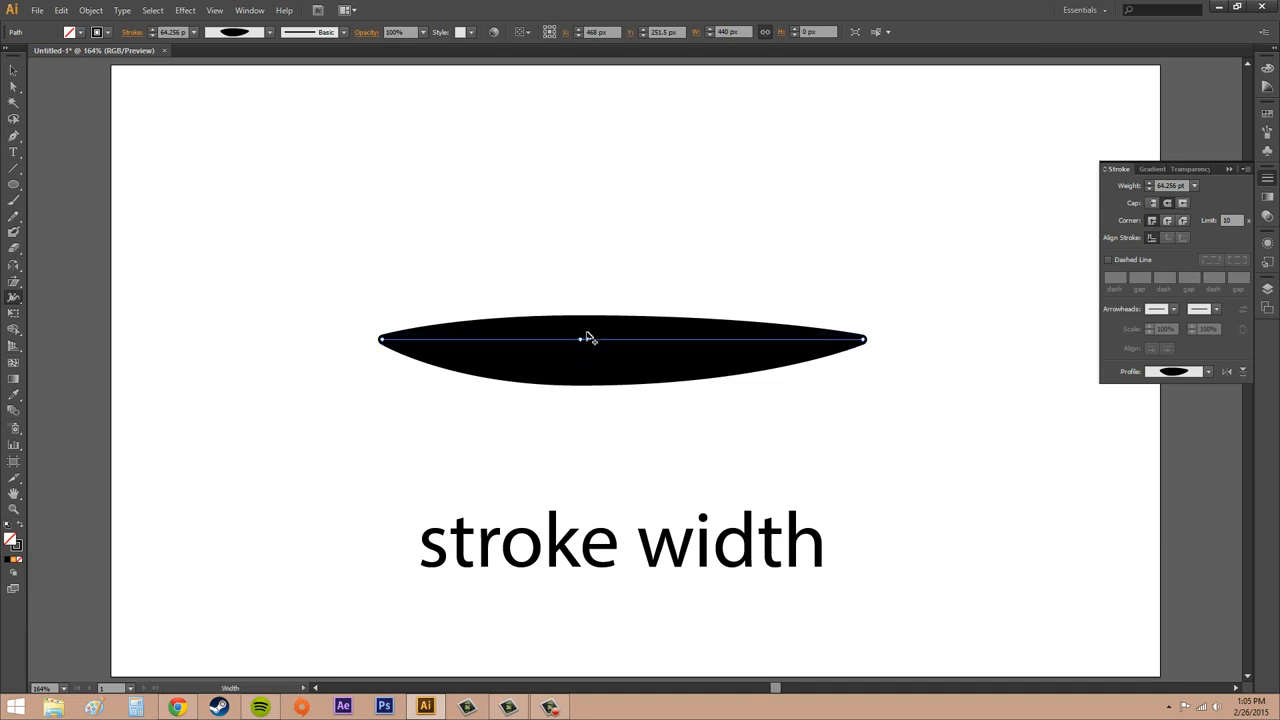
pyautogui.moveTo(623, 338)
pyautogui.mouseDown()
pyautogui.moveTo(641, 339)
pyautogui.moveTo(645, 312)
pyautogui.moveTo(628, 305)
pyautogui.mouseUp()
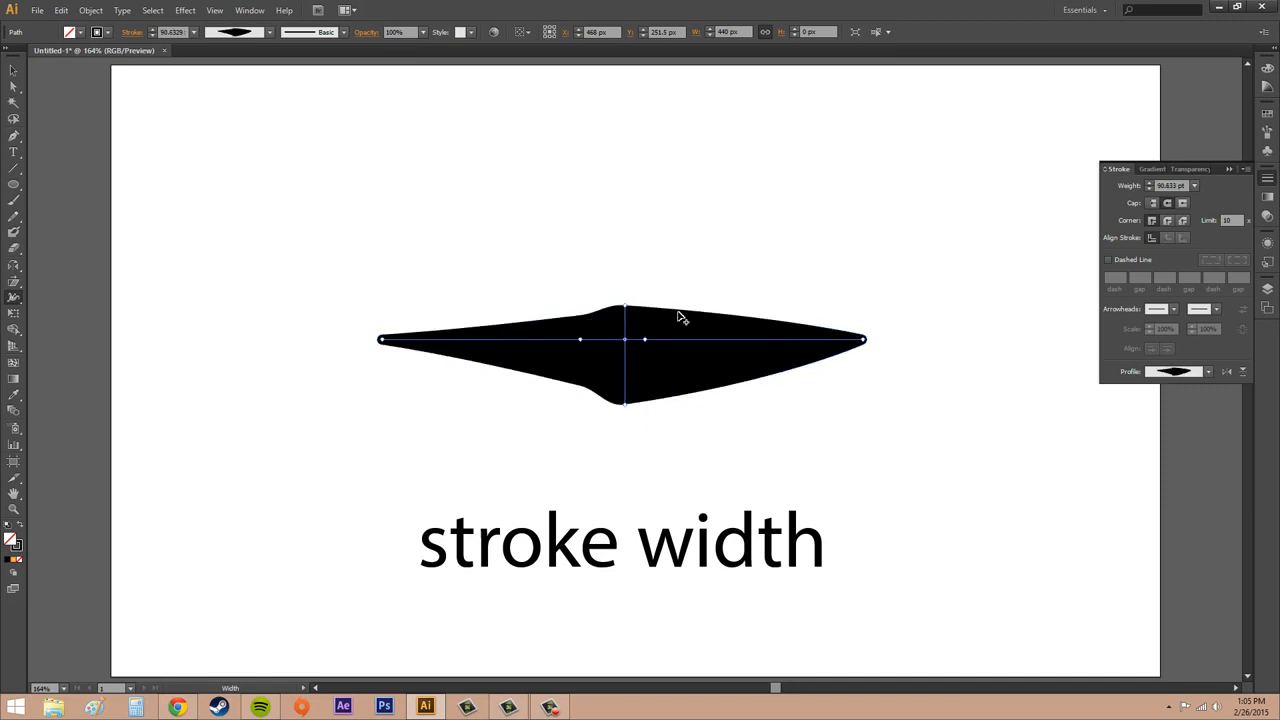
pyautogui.moveTo(727, 319); pyautogui.dragTo(714, 331)
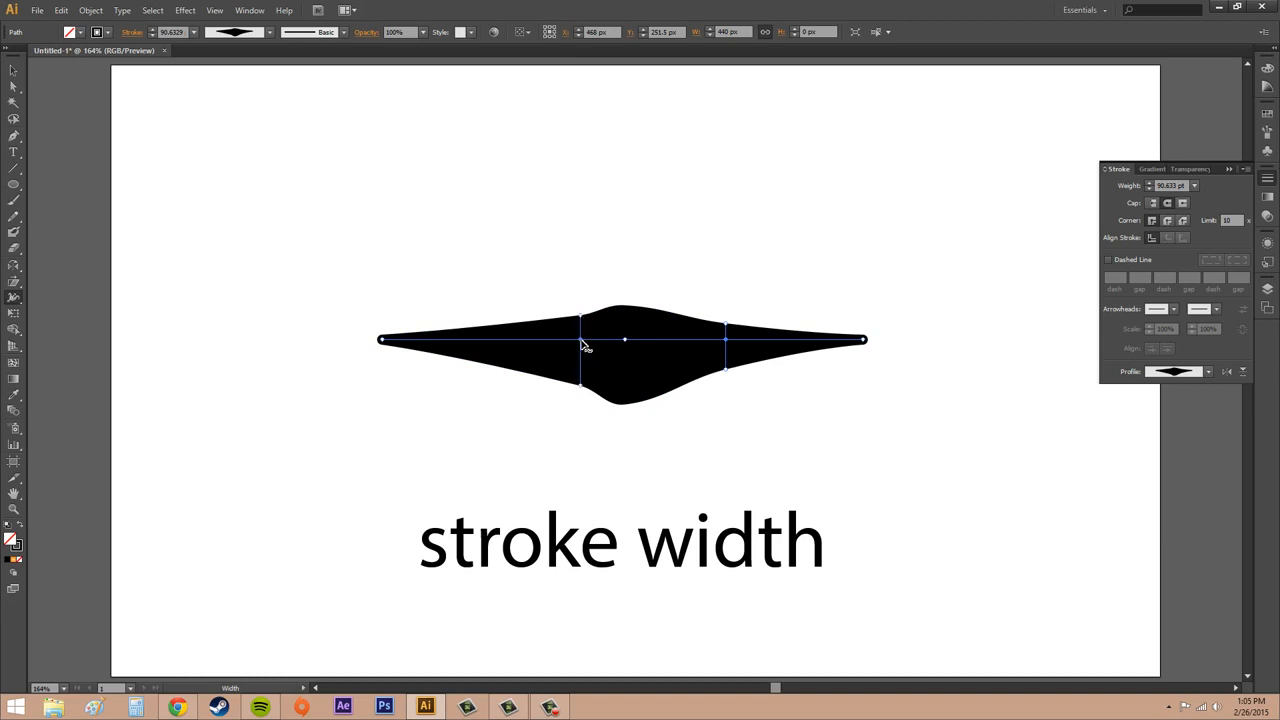
# - Select the middle width point together with the one to its left and widen both, to about 166 pt at the widest
pyautogui.click(627, 340)
pyautogui.moveTo(627, 306)
pyautogui.mouseDown()
pyautogui.moveTo(626, 283)
pyautogui.moveTo(627, 298)
pyautogui.mouseUp()
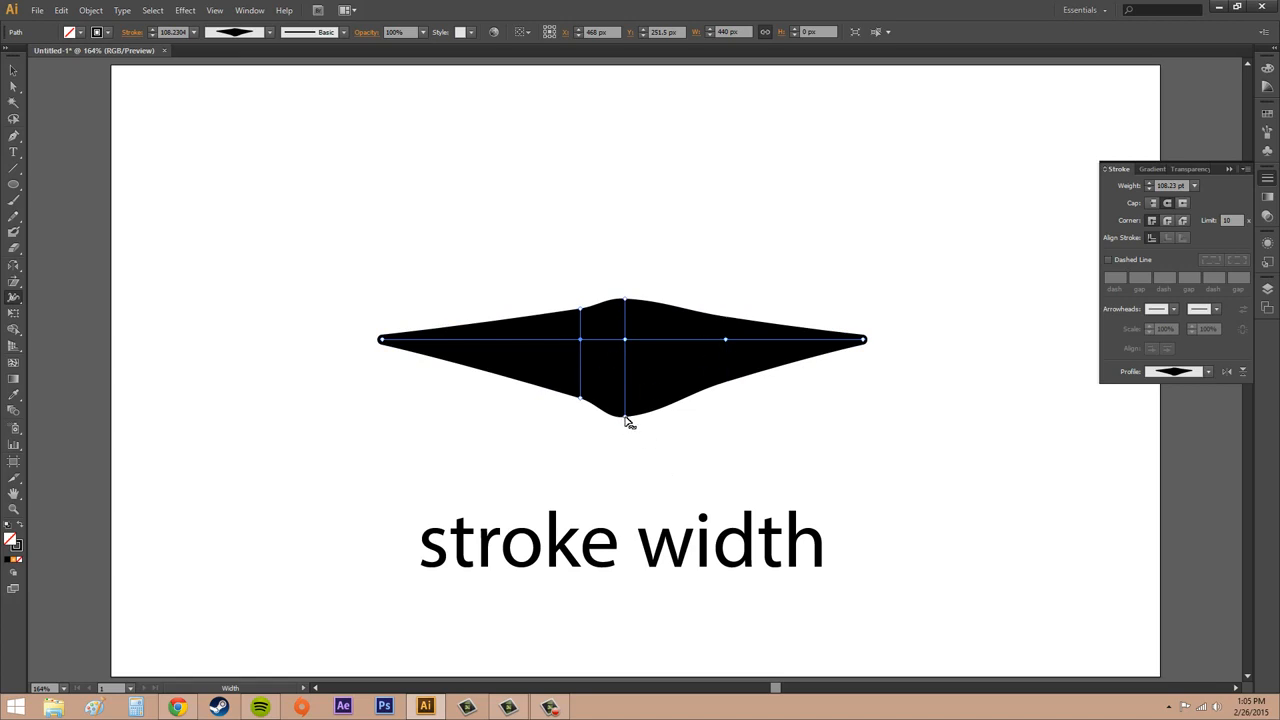
pyautogui.moveTo(626, 423); pyautogui.dragTo(626, 459)
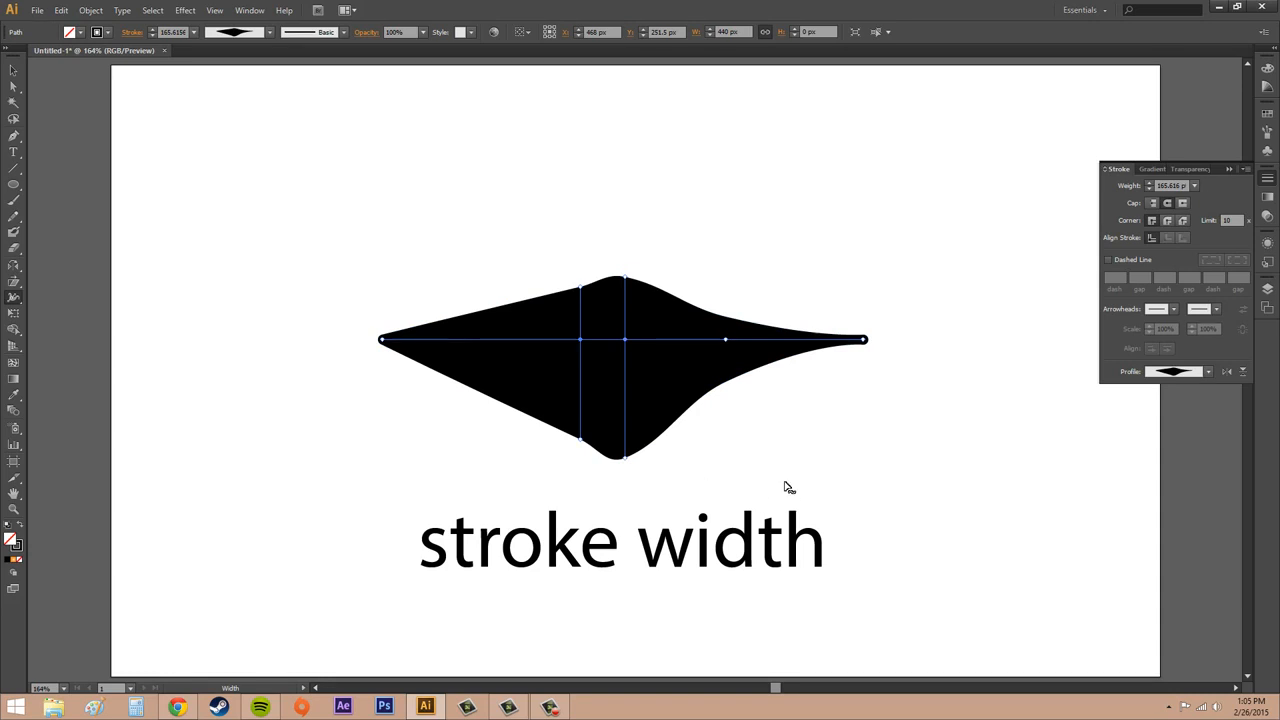
# - Undo all width edits back to the plain 9 pt line and deselect it
pyautogui.hotkey('ctrl', 'z')
pyautogui.hotkey('ctrl', 'z')
pyautogui.hotkey('ctrl', 'z')
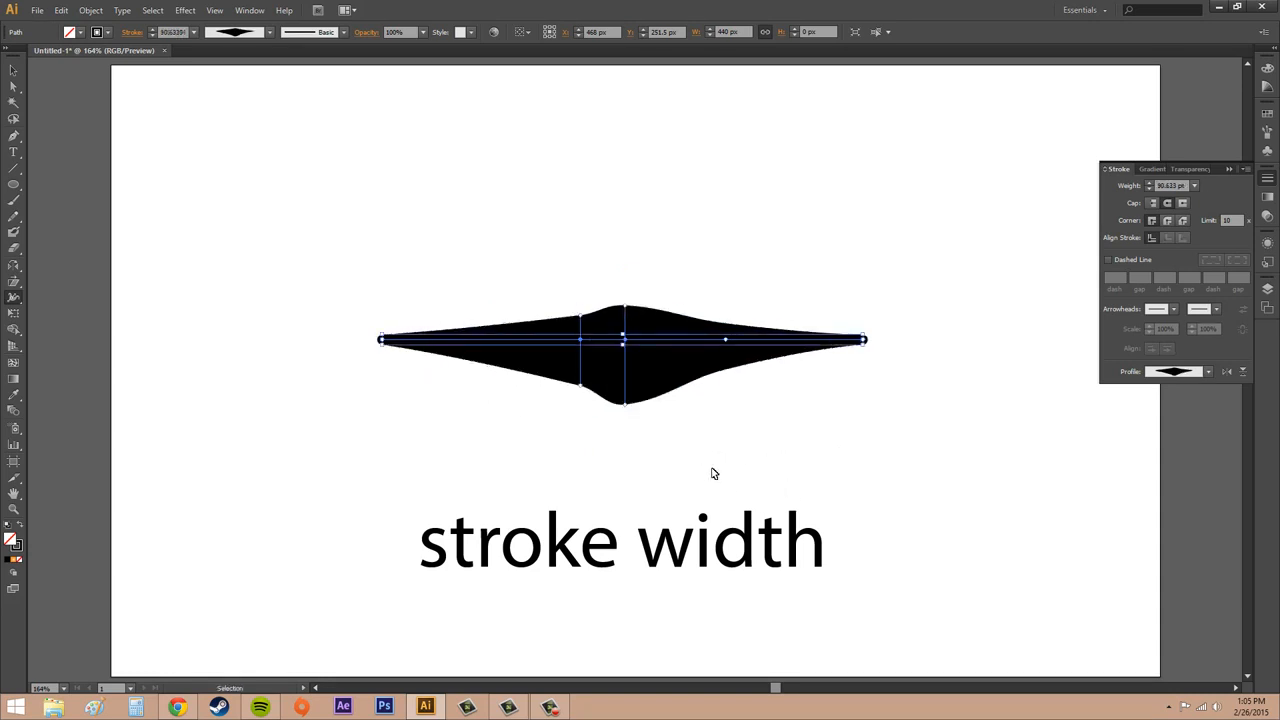
pyautogui.hotkey('ctrl', 'z')
pyautogui.hotkey('ctrl', 'z')
pyautogui.hotkey('ctrl', 'z')
pyautogui.hotkey('ctrl', 'z')
pyautogui.hotkey('ctrl', 'z')
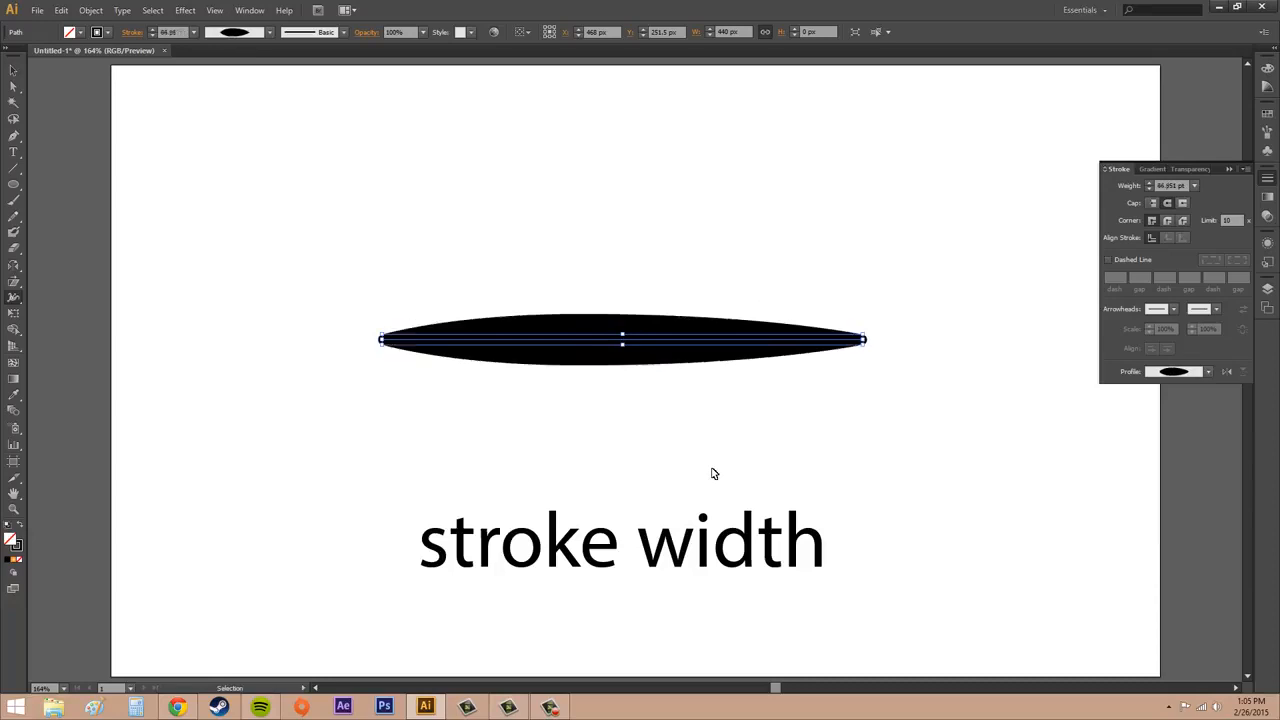
pyautogui.hotkey('ctrl', 'z')
pyautogui.hotkey('ctrl', 'z')
pyautogui.hotkey('ctrl', 'z')
pyautogui.hotkey('ctrl', 'z')
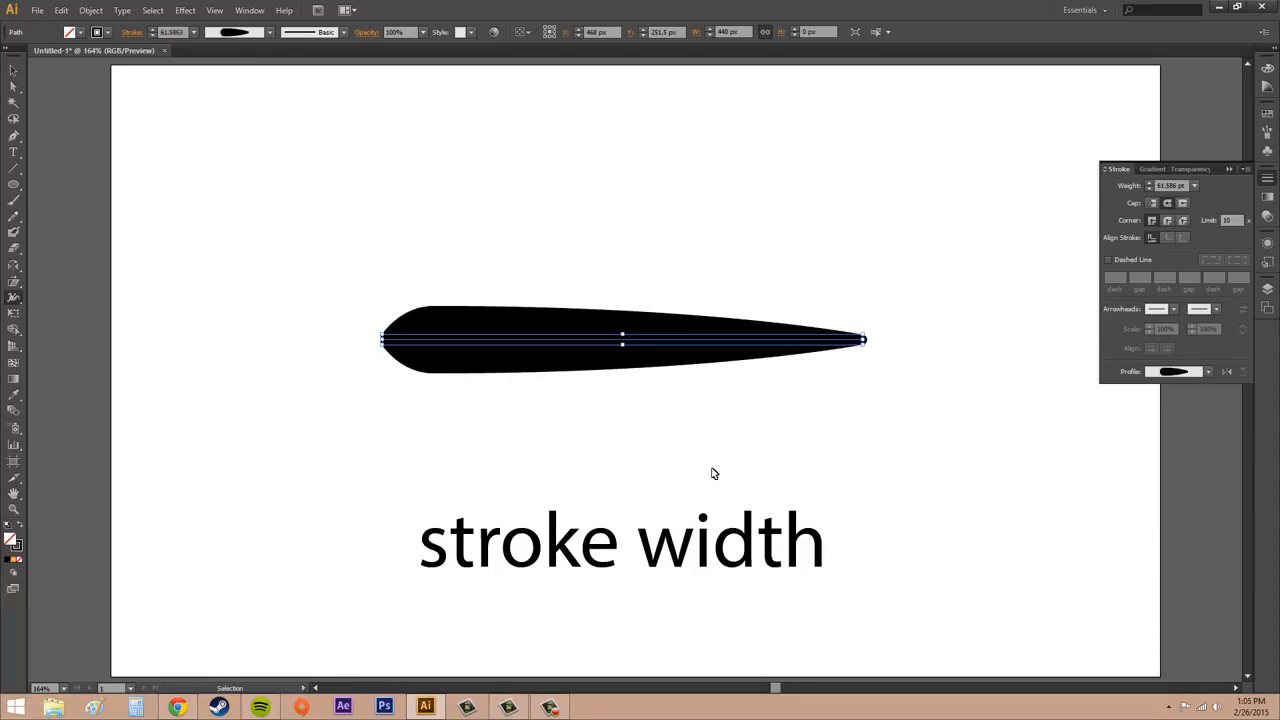
pyautogui.hotkey('ctrl', 'z')
pyautogui.click(11, 72)
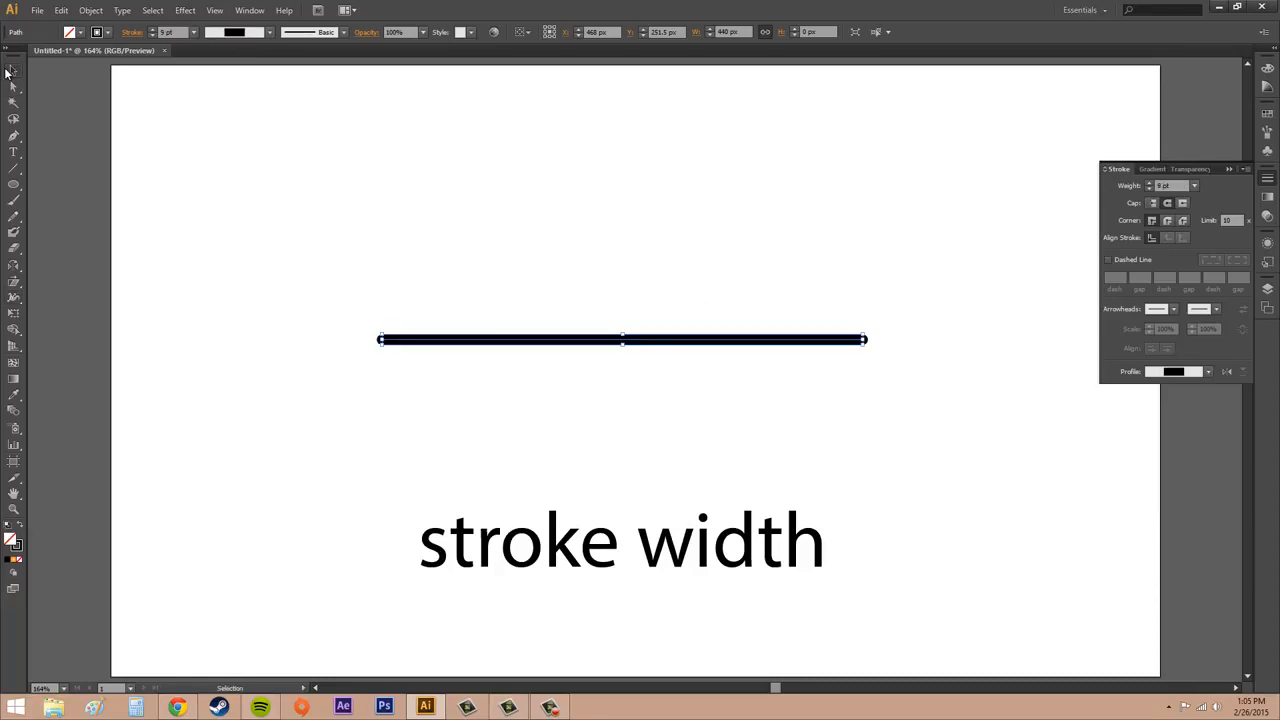
pyautogui.click(506, 219)
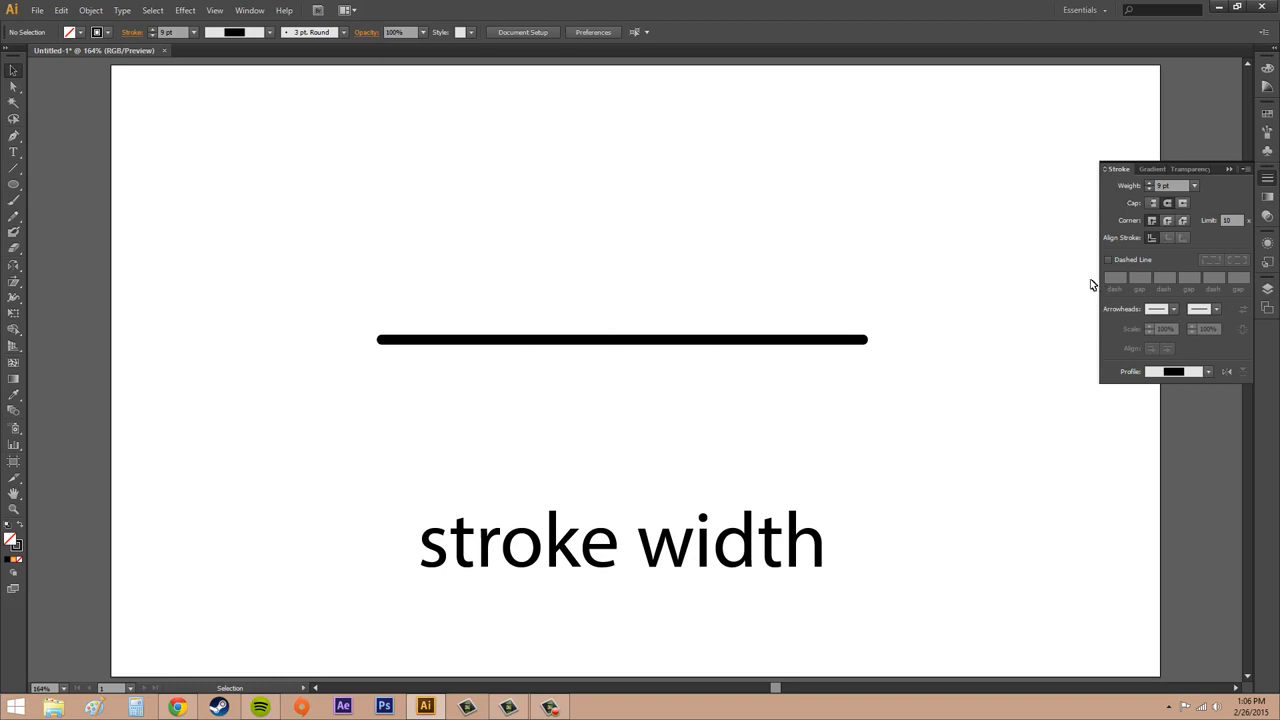
# - Apply the tapered triangular variable width profile, Width Profile 4, to the horizontal line
pyautogui.click(268, 35)
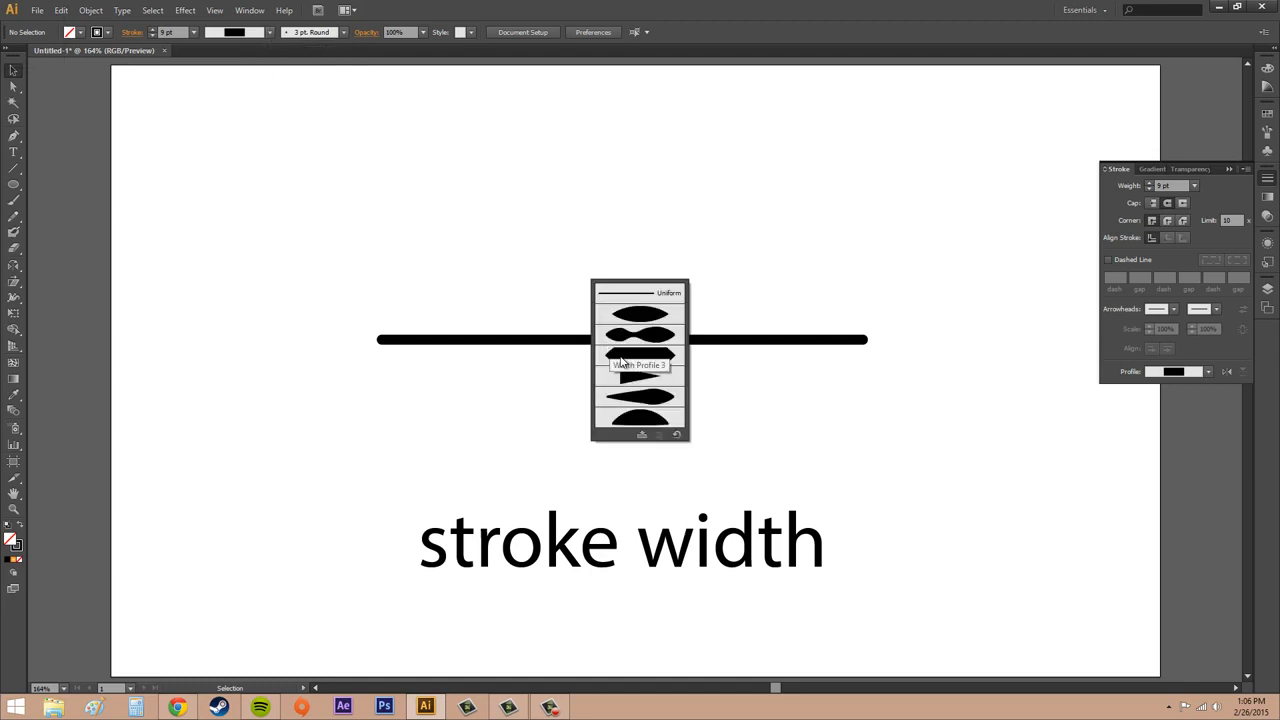
pyautogui.click(749, 343)
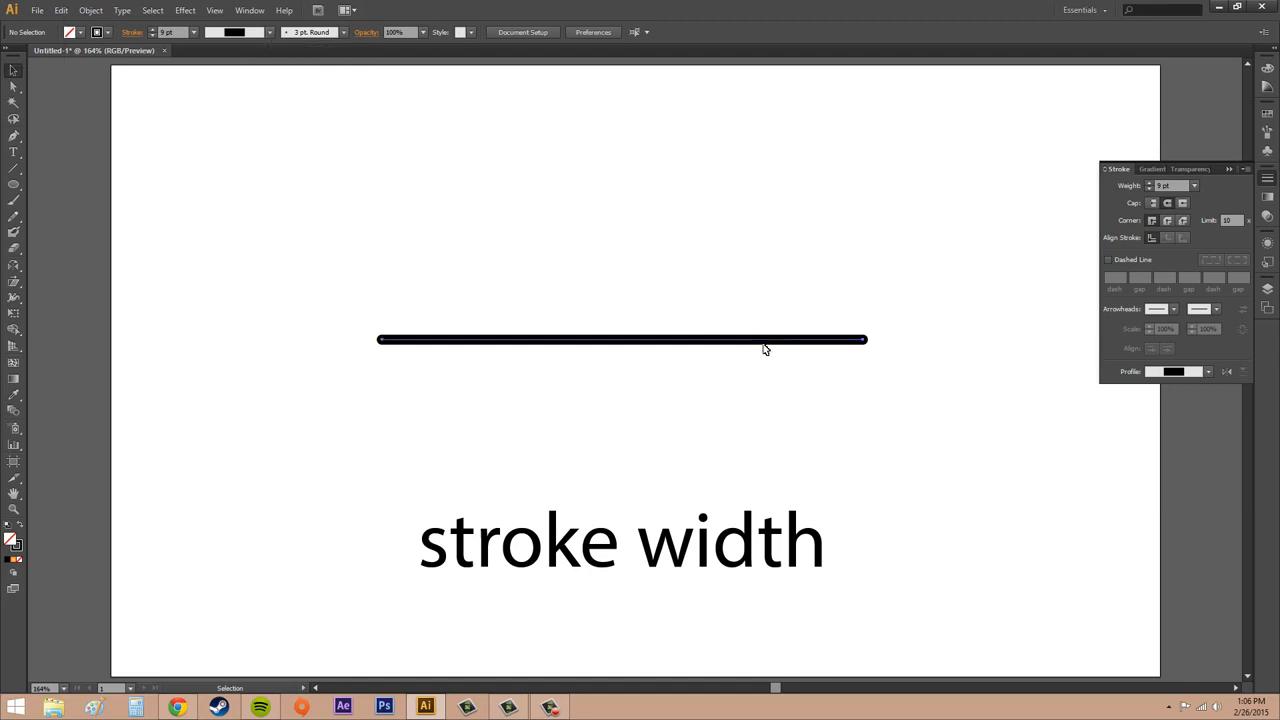
pyautogui.click(727, 338)
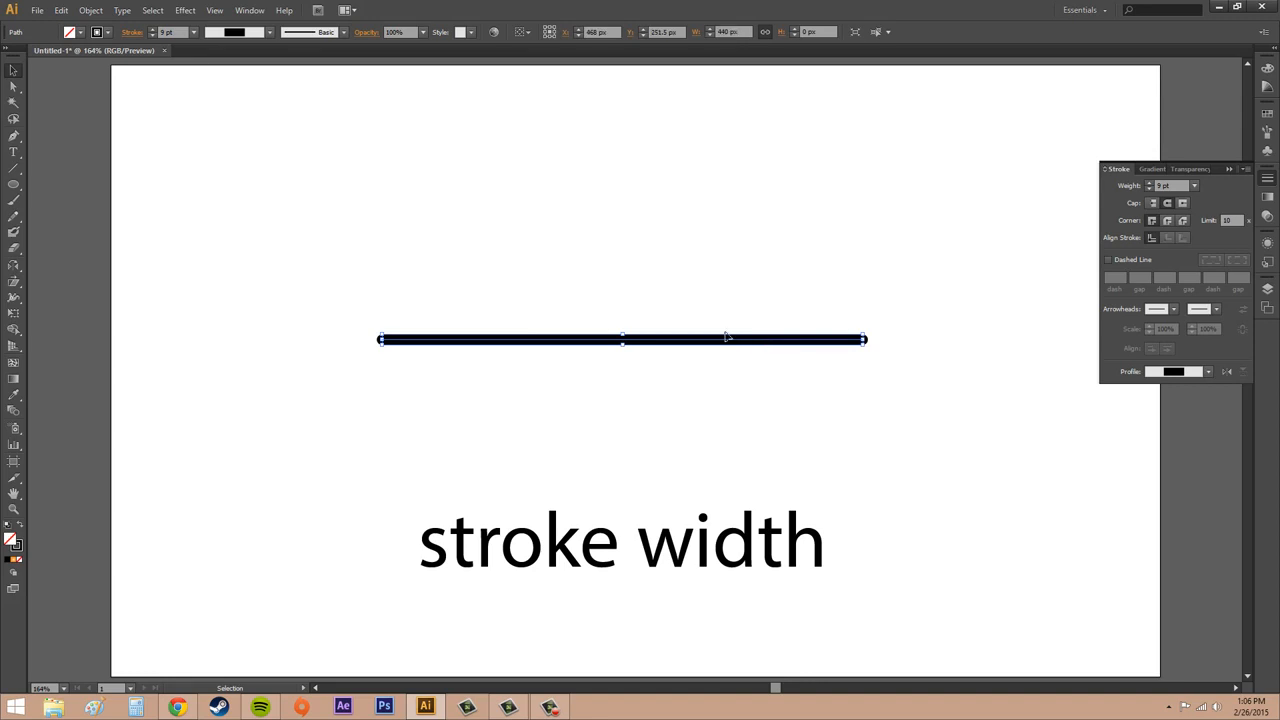
pyautogui.click(269, 35)
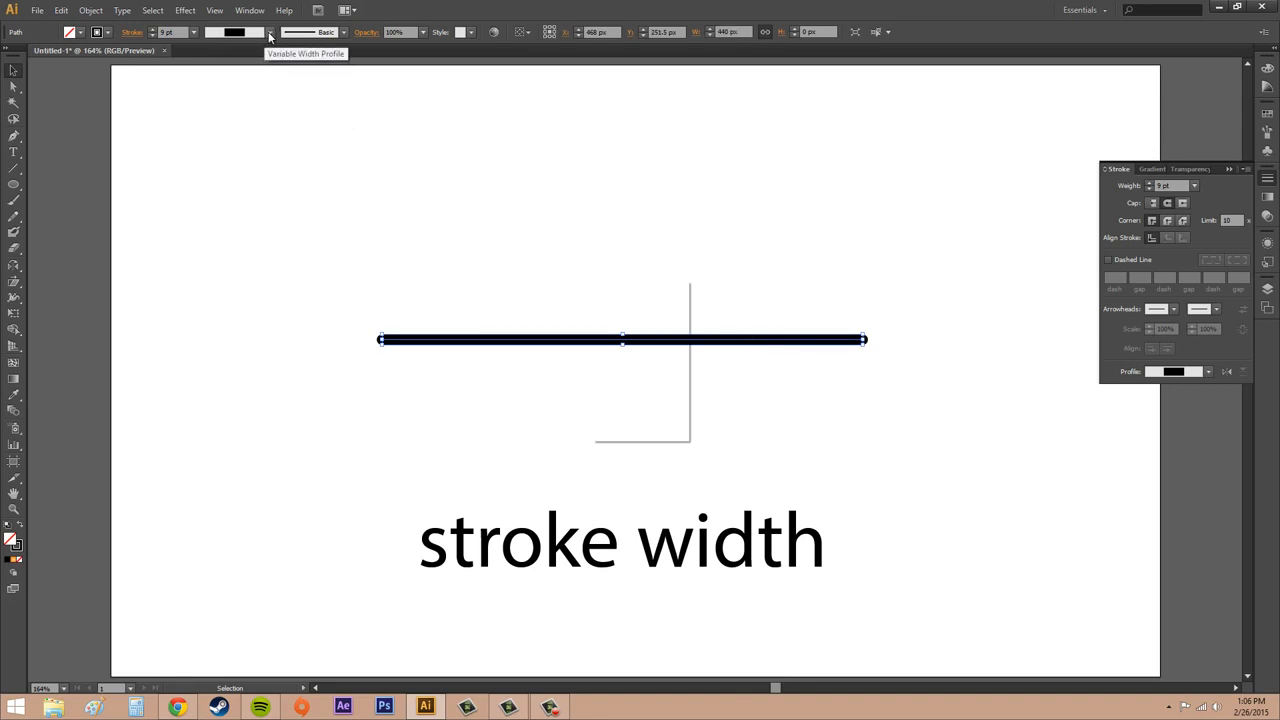
pyautogui.click(648, 378)
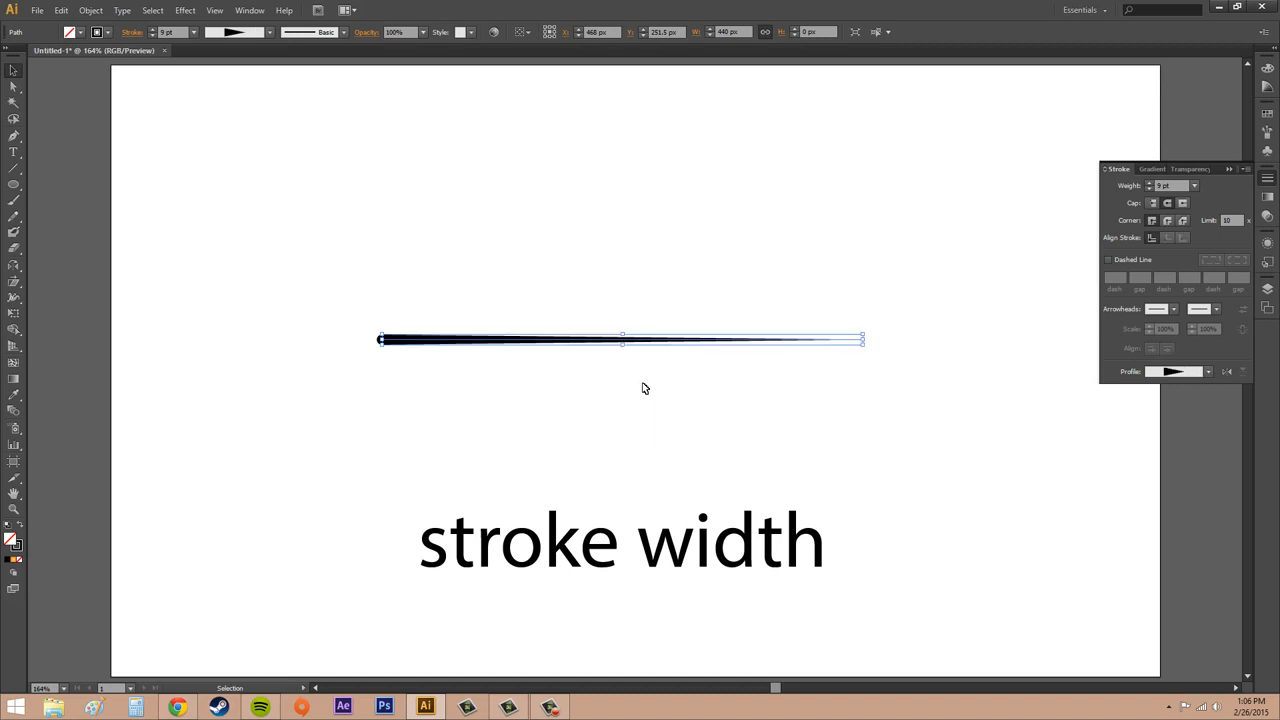